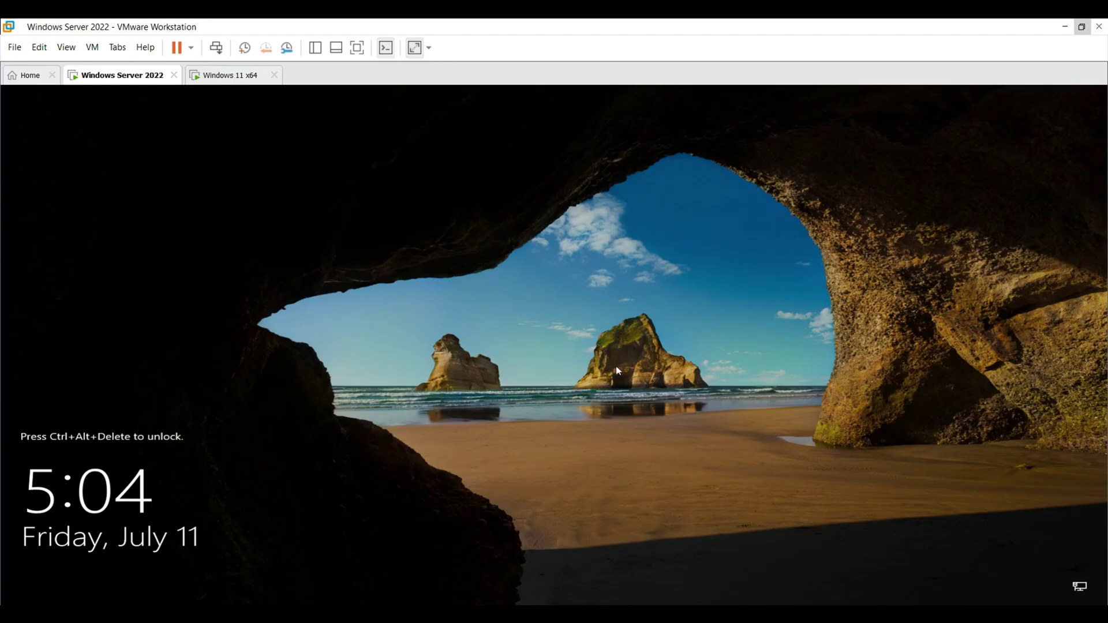
- Sign in to the server with the administrator password and launch Group Policy Management via search
left_click(216, 47)
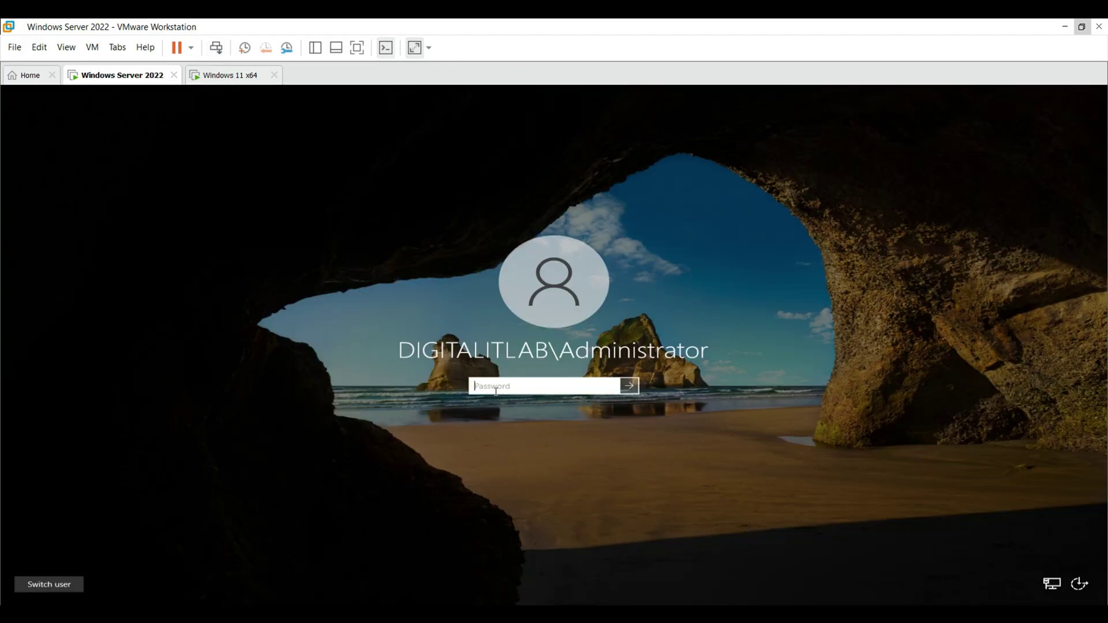
type("P@ssw0rd12")
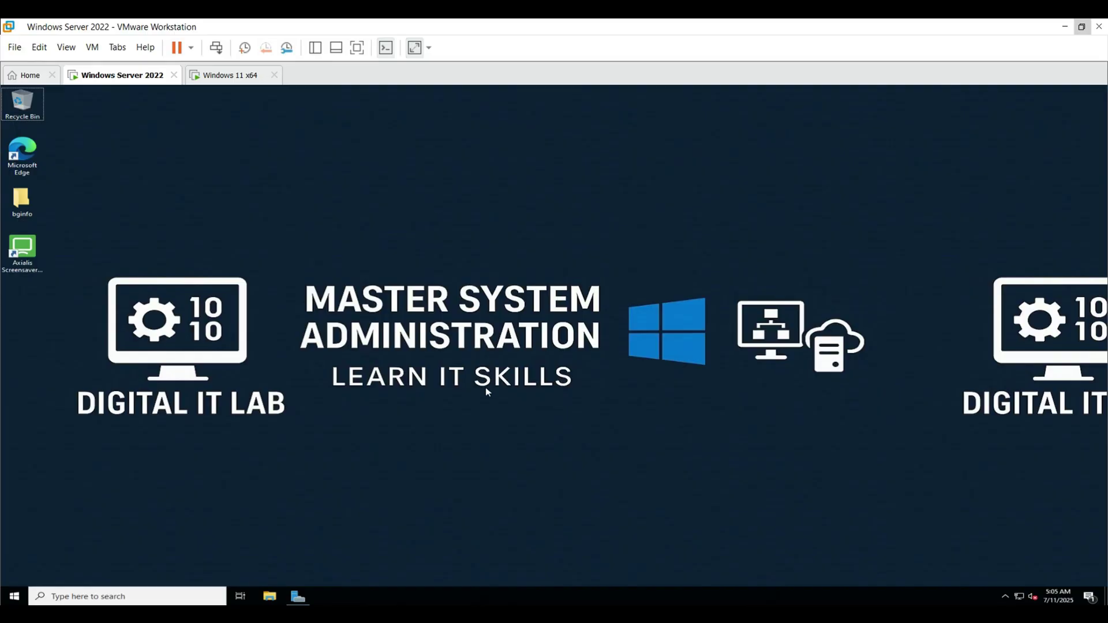
left_click(72, 596)
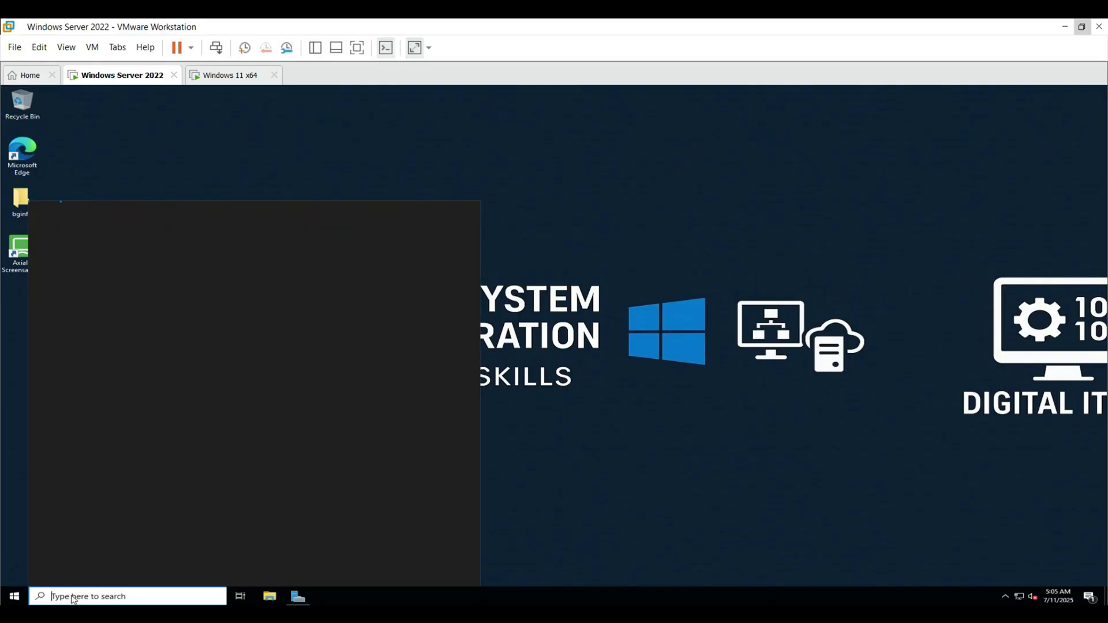
type("g")
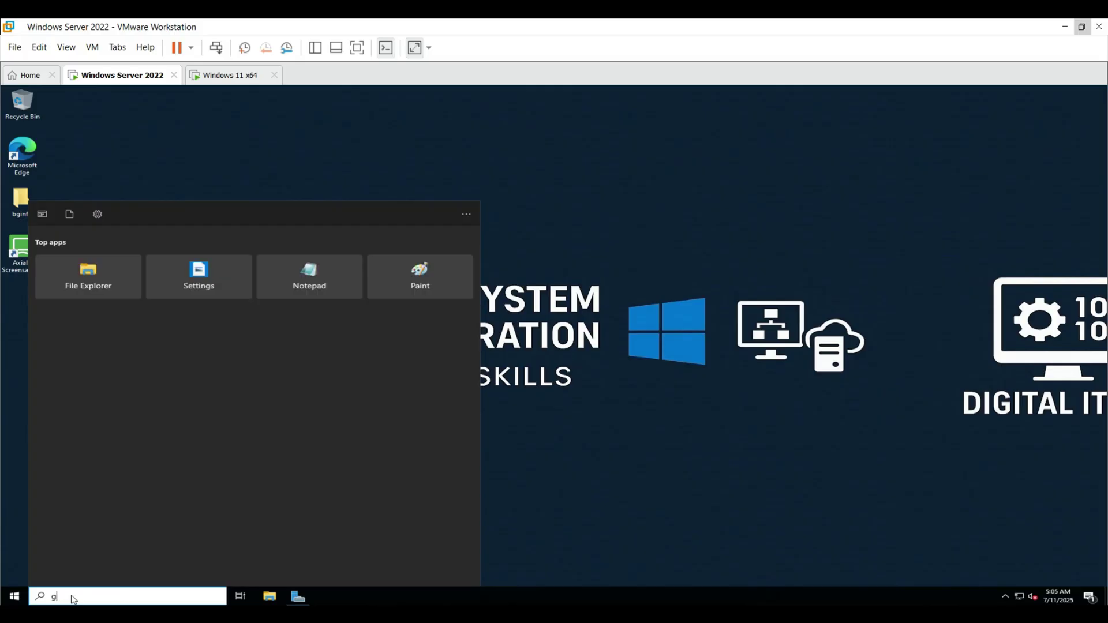
type("roup policy")
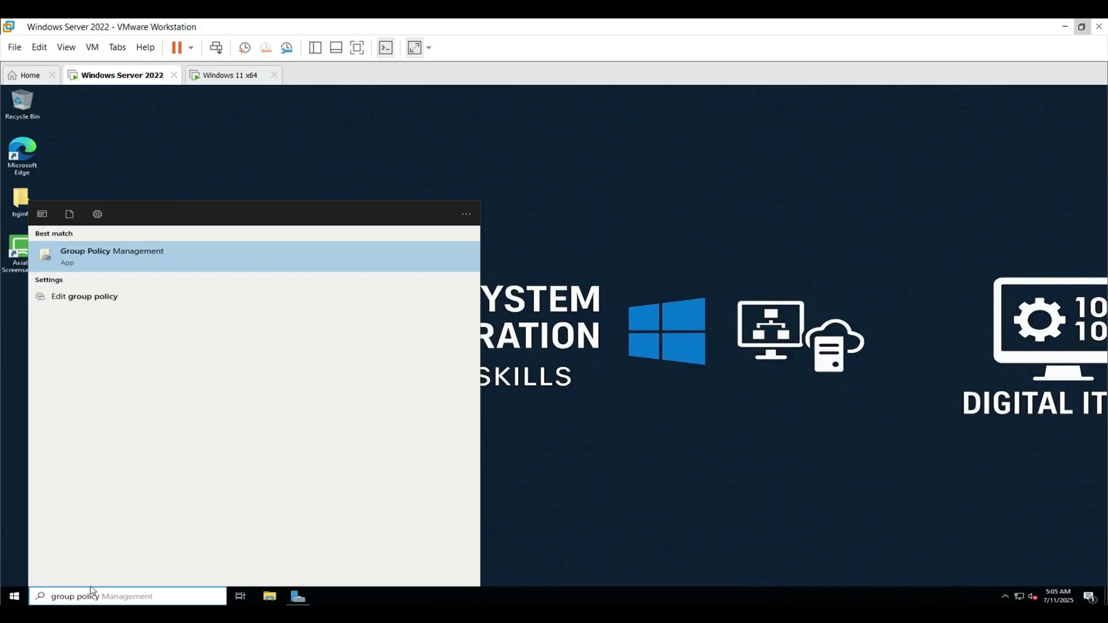
key("Return")
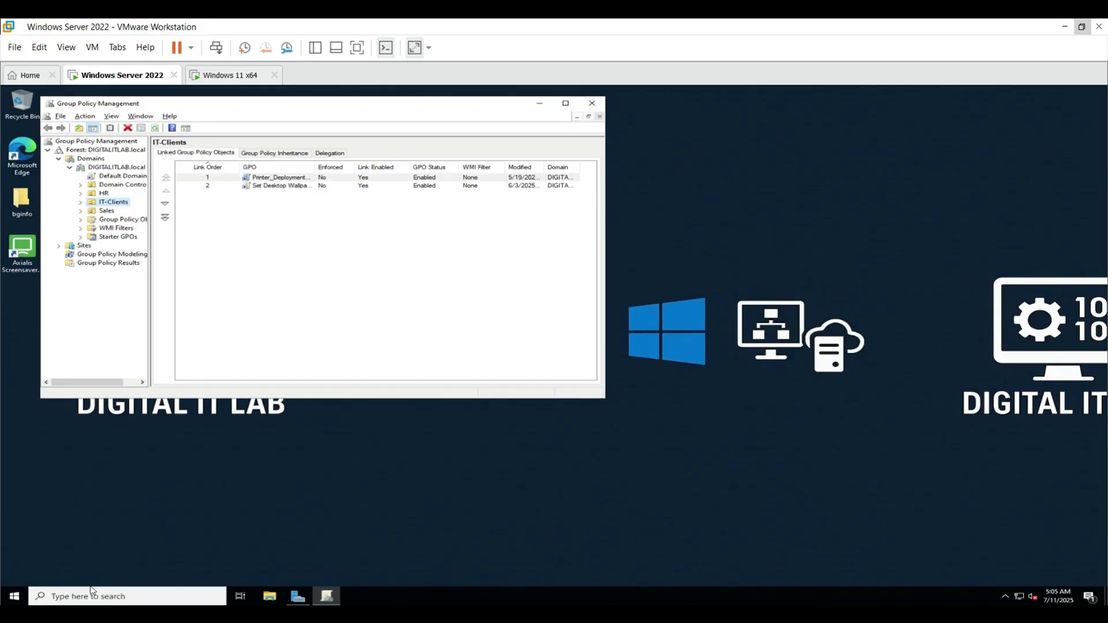
- Create and link a GPO named 'Restrict Software Installation' on the DIGITALITLAB.local domain
left_click_drag(603, 397, 786, 488)
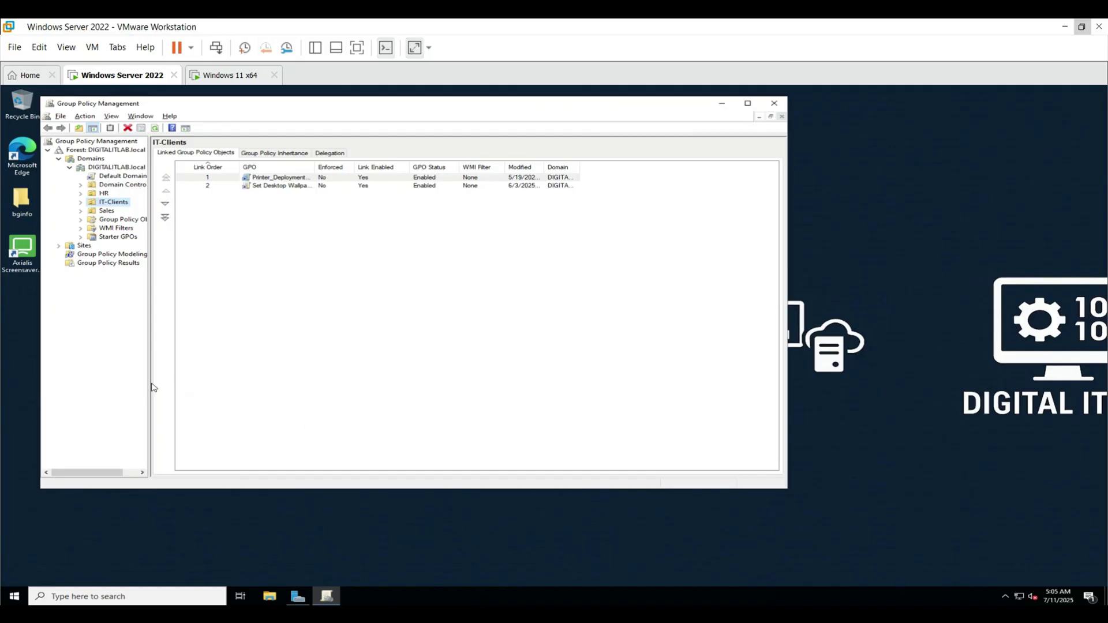
left_click_drag(153, 387, 231, 391)
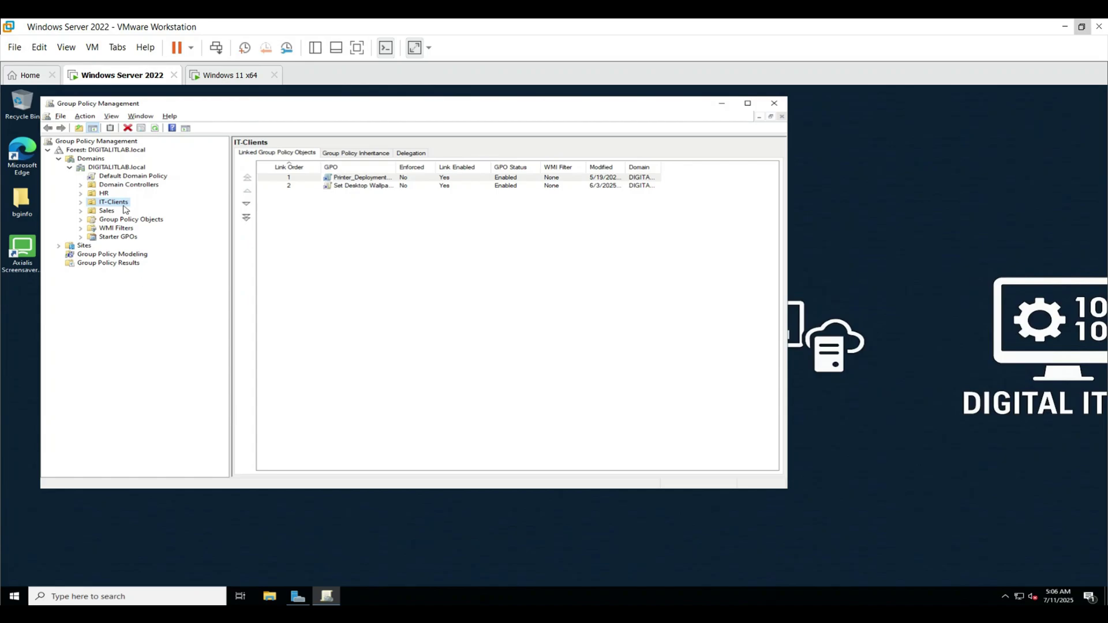
right_click(120, 168)
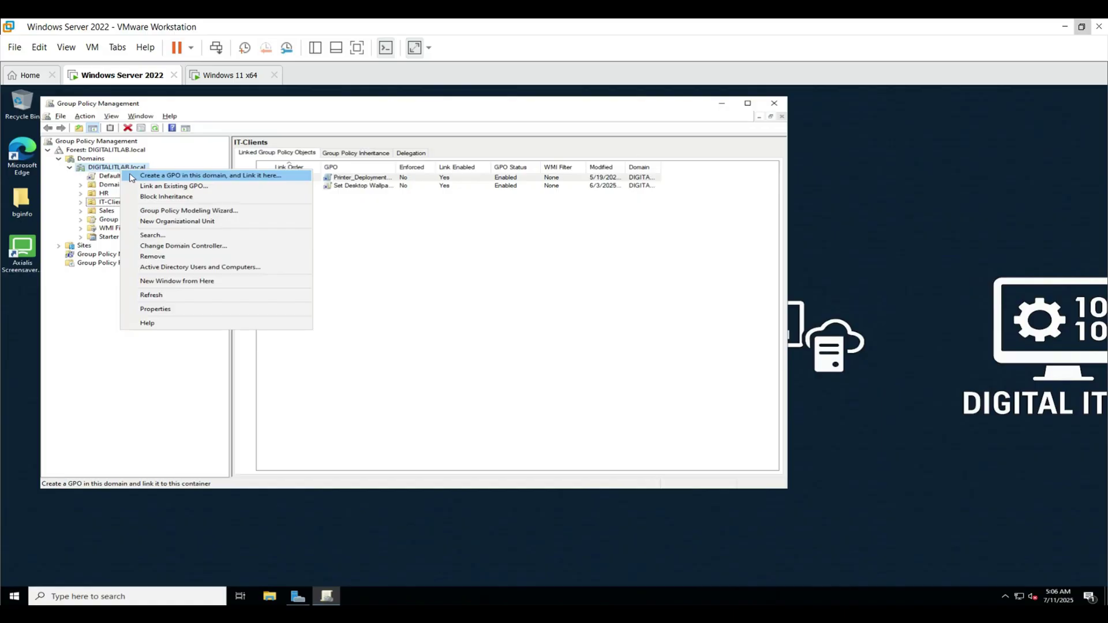
left_click(131, 176)
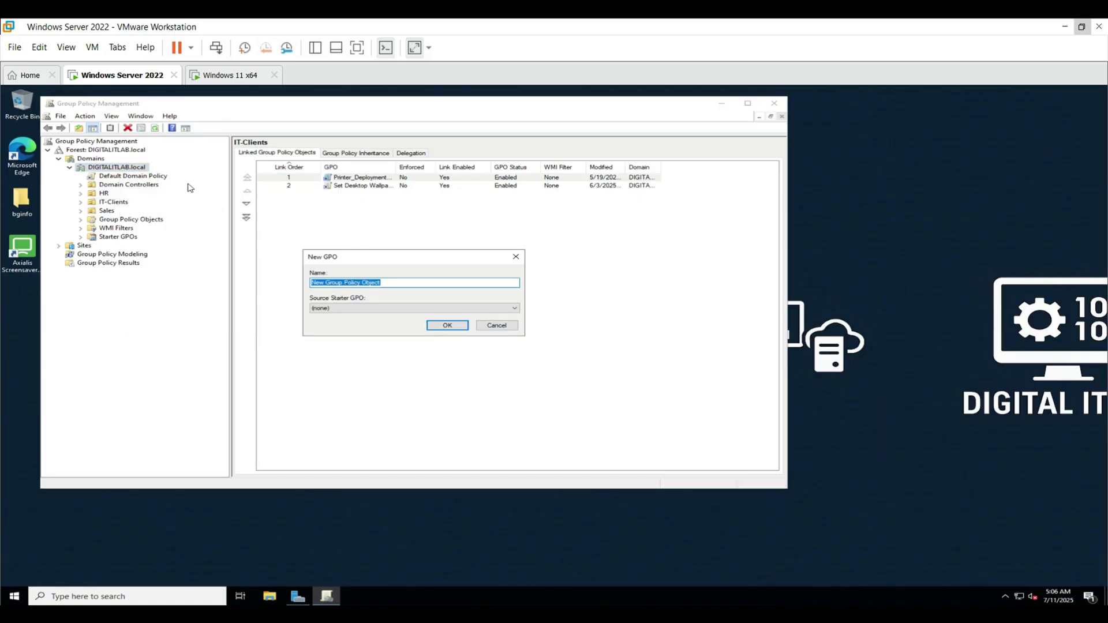
type("Restrict Software Installation")
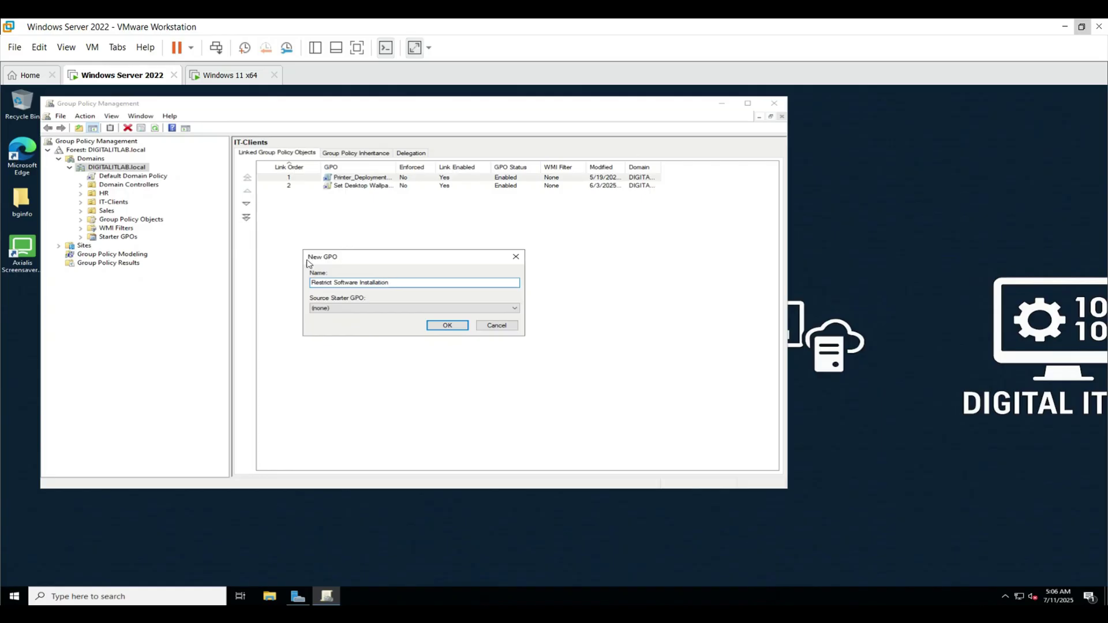
left_click(436, 326)
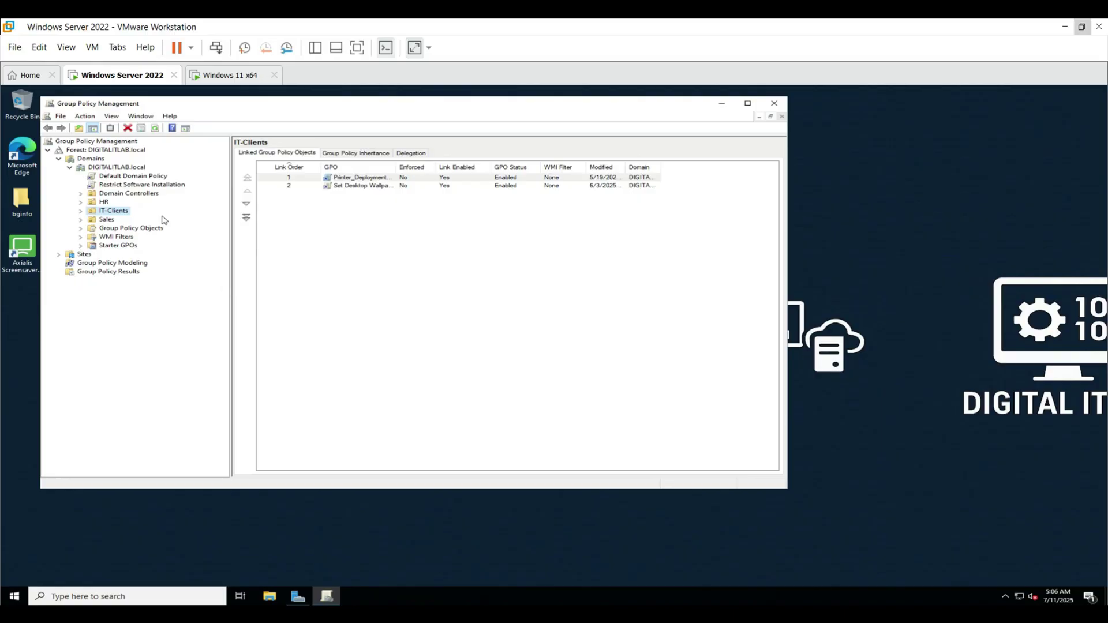
- Edit the GPO and browse to Computer Configuration > Administrative Templates > Windows Components > Windows Installer
right_click(160, 186)
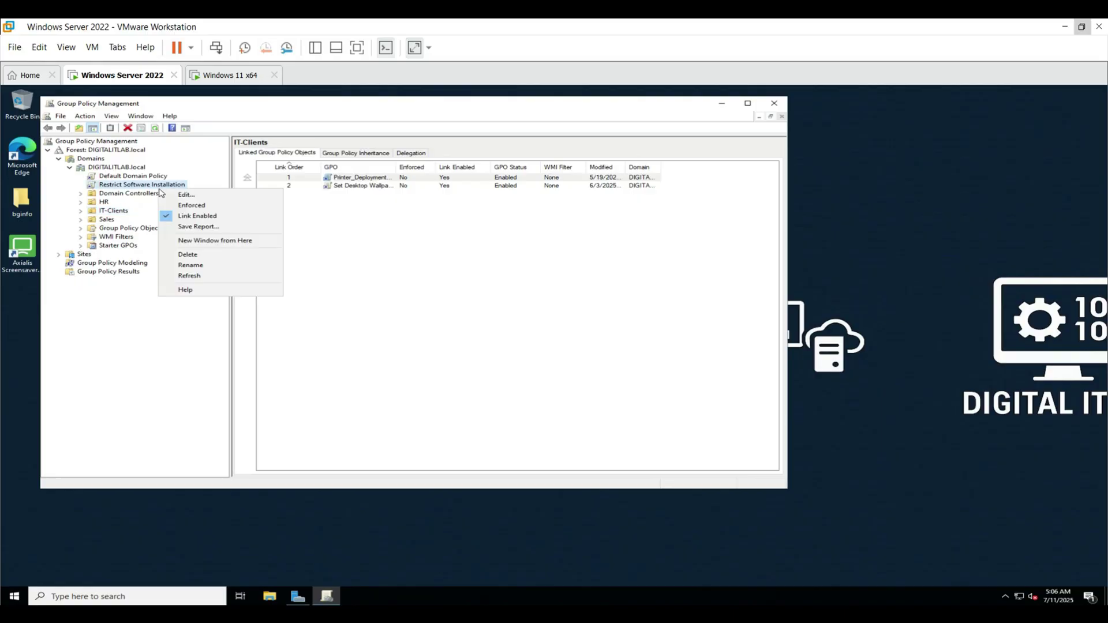
left_click(177, 198)
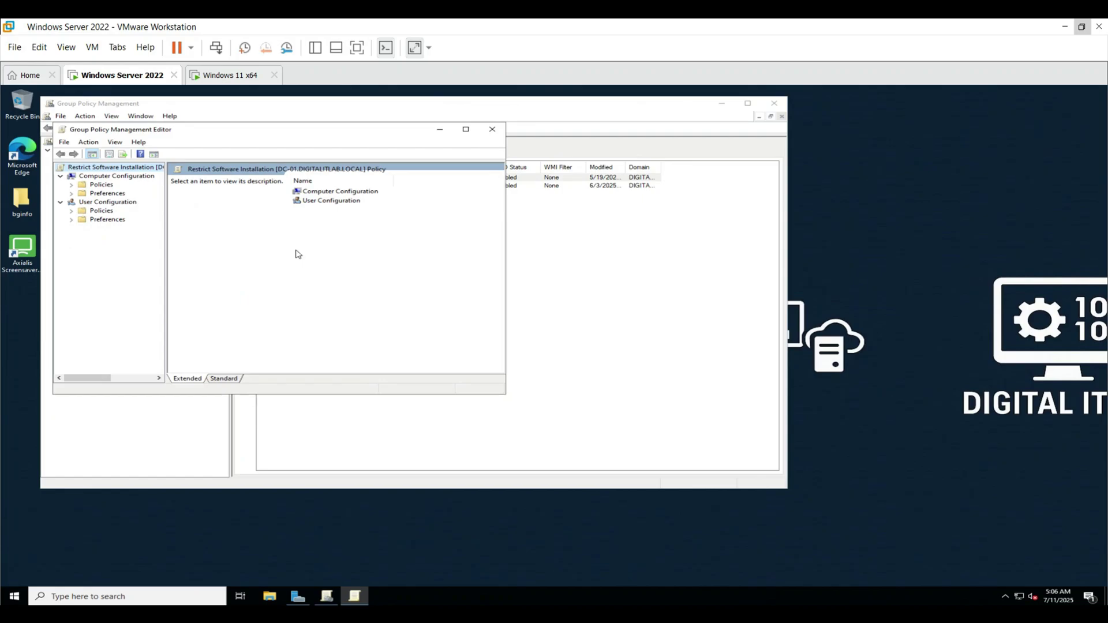
double_click(326, 193)
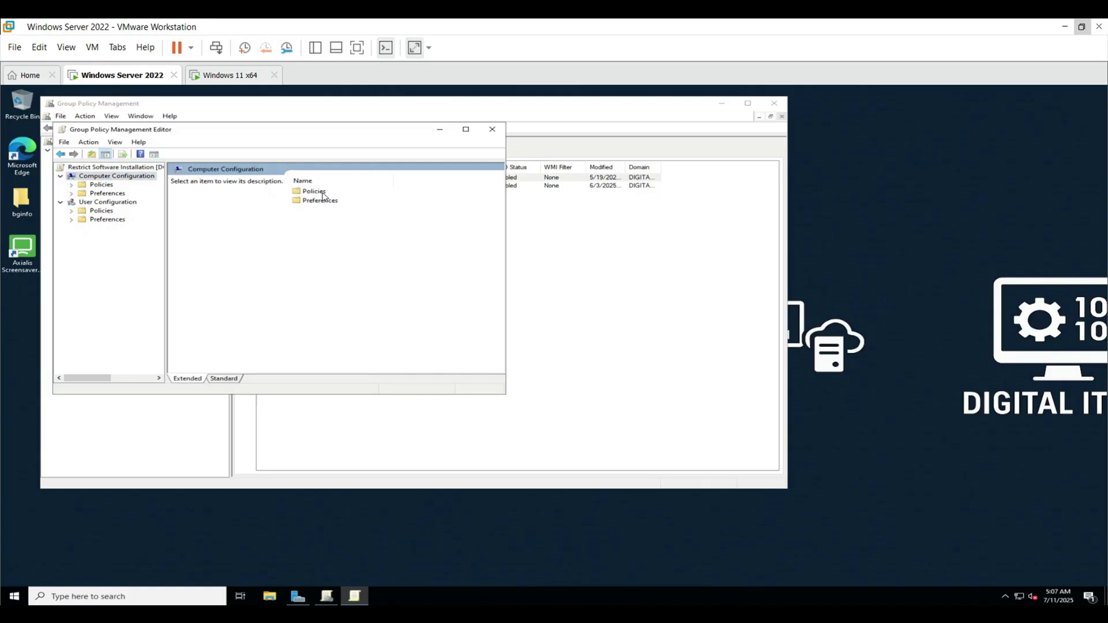
double_click(323, 193)
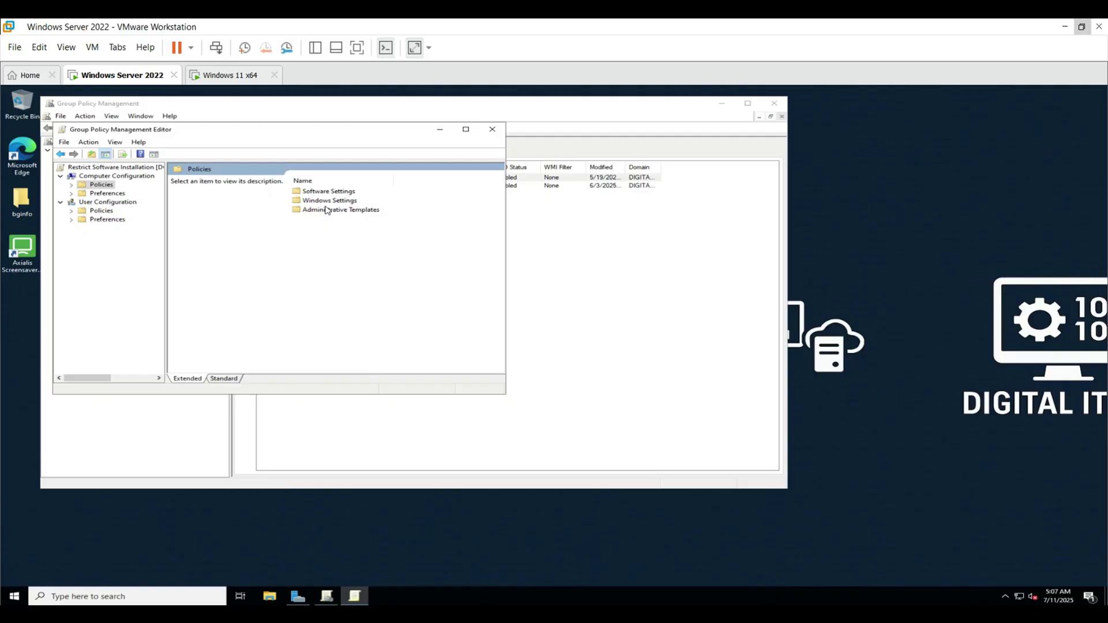
double_click(327, 210)
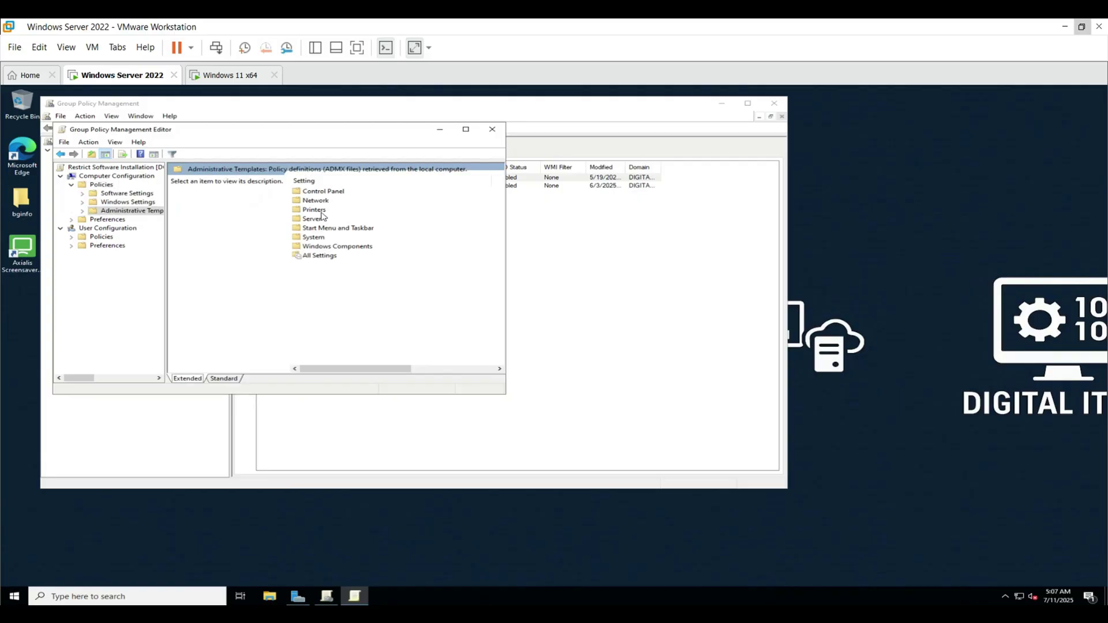
double_click(333, 246)
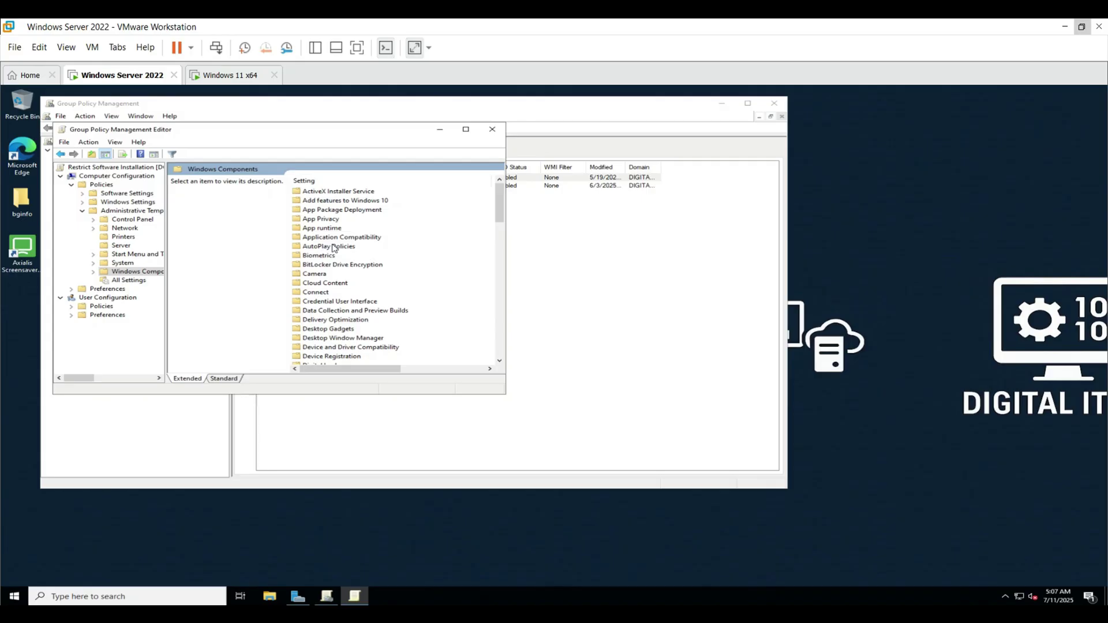
scroll(333, 248, "down", 20)
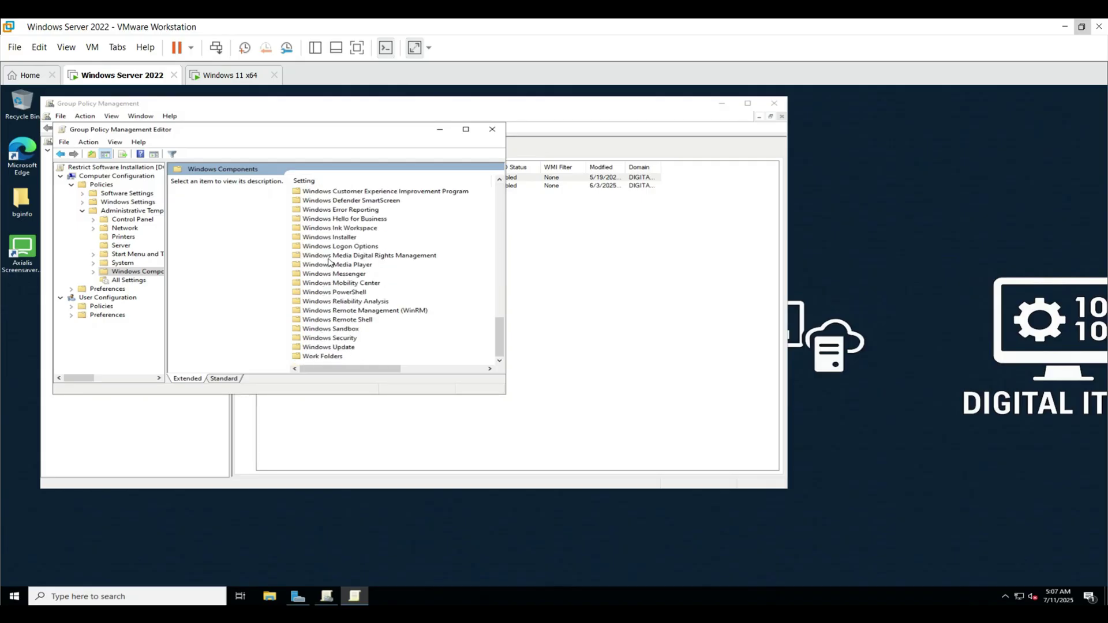
double_click(334, 238)
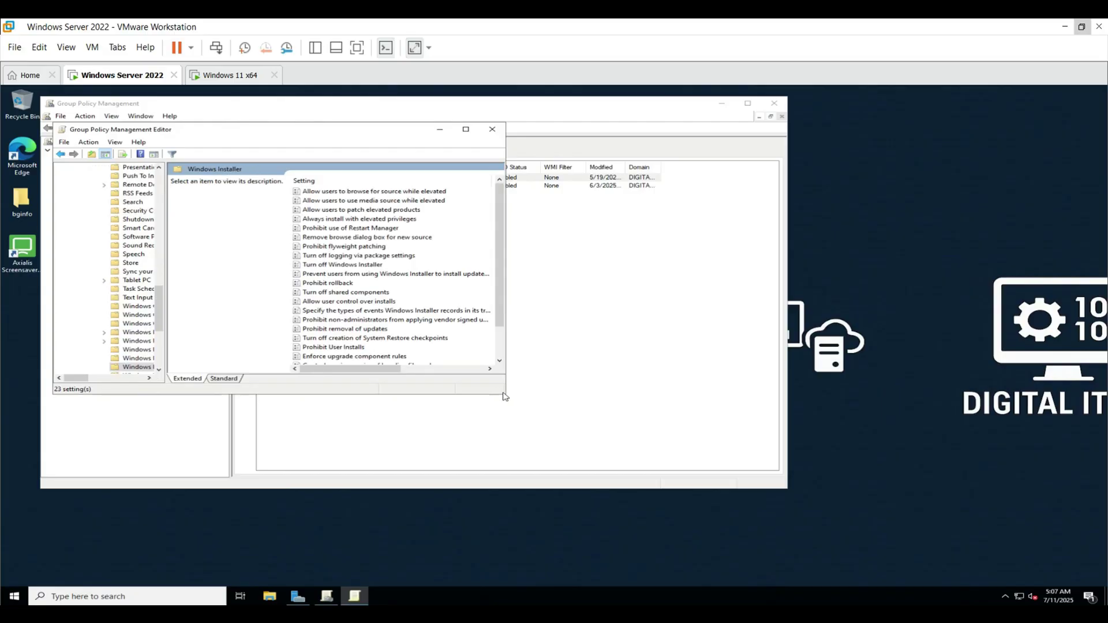
left_click_drag(505, 396, 597, 423)
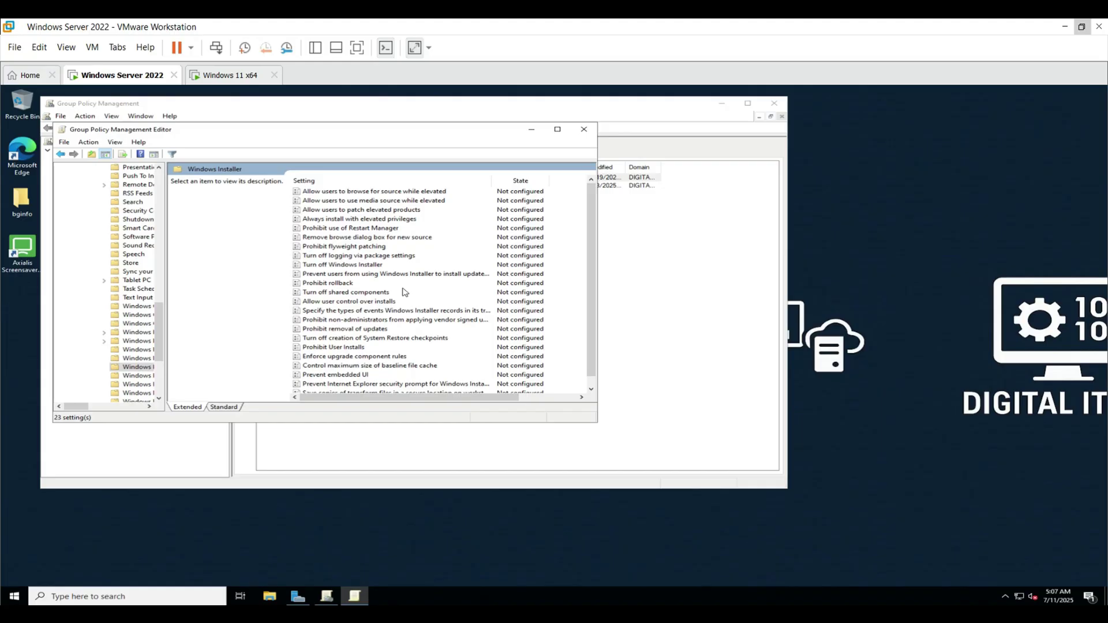
- Enable Turn off Windows Installer with Disable Windows Installer set to Always, and apply it
left_click(361, 267)
double_click(361, 267)
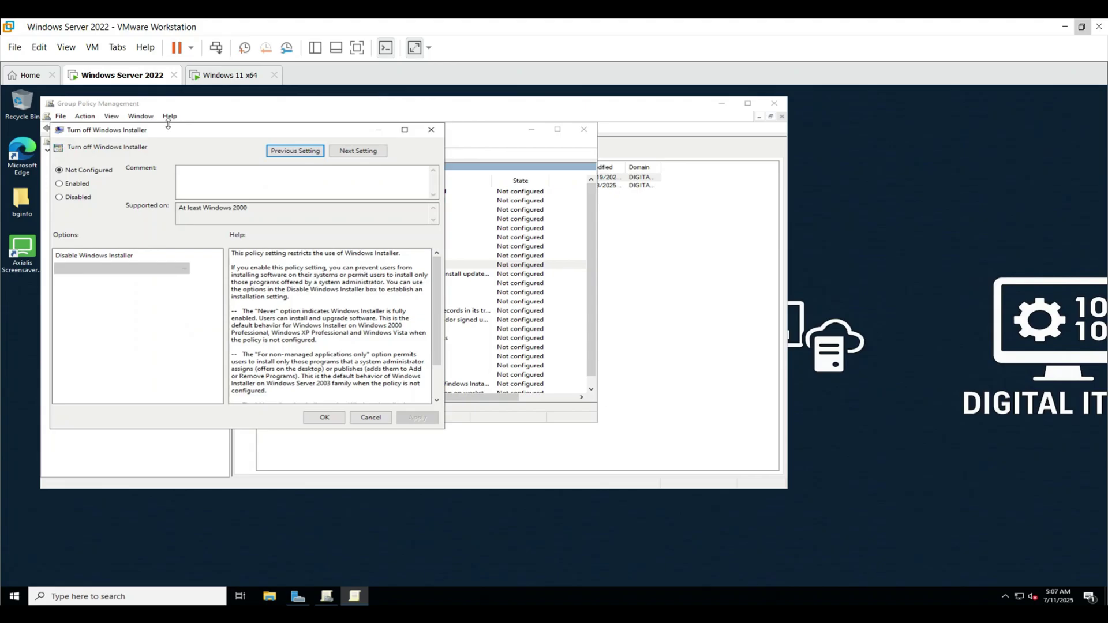
left_click_drag(200, 130, 322, 132)
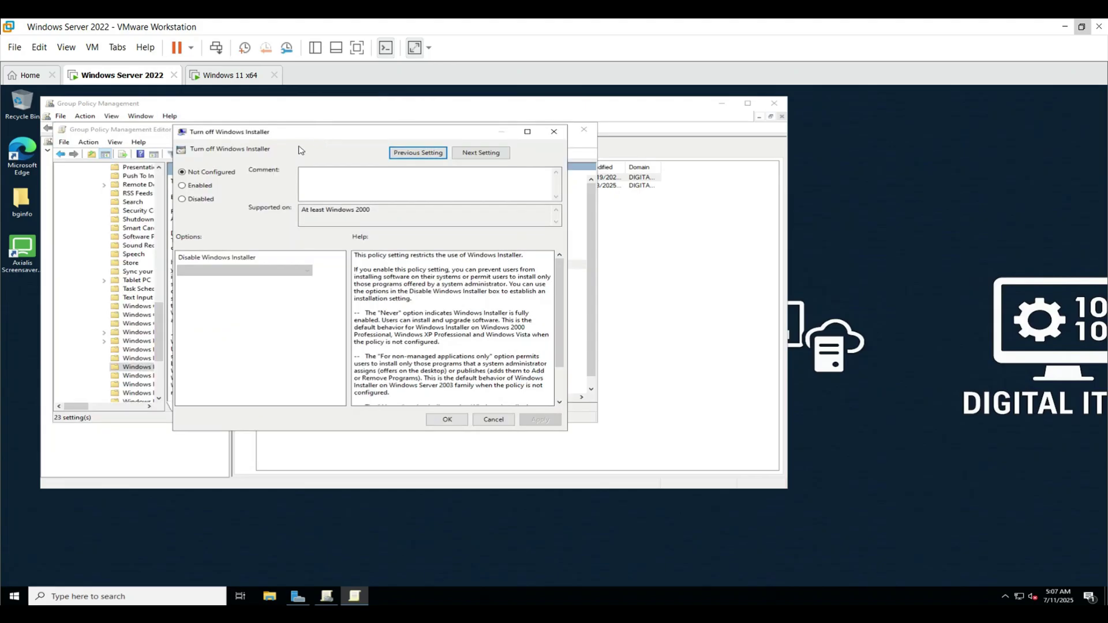
left_click(195, 185)
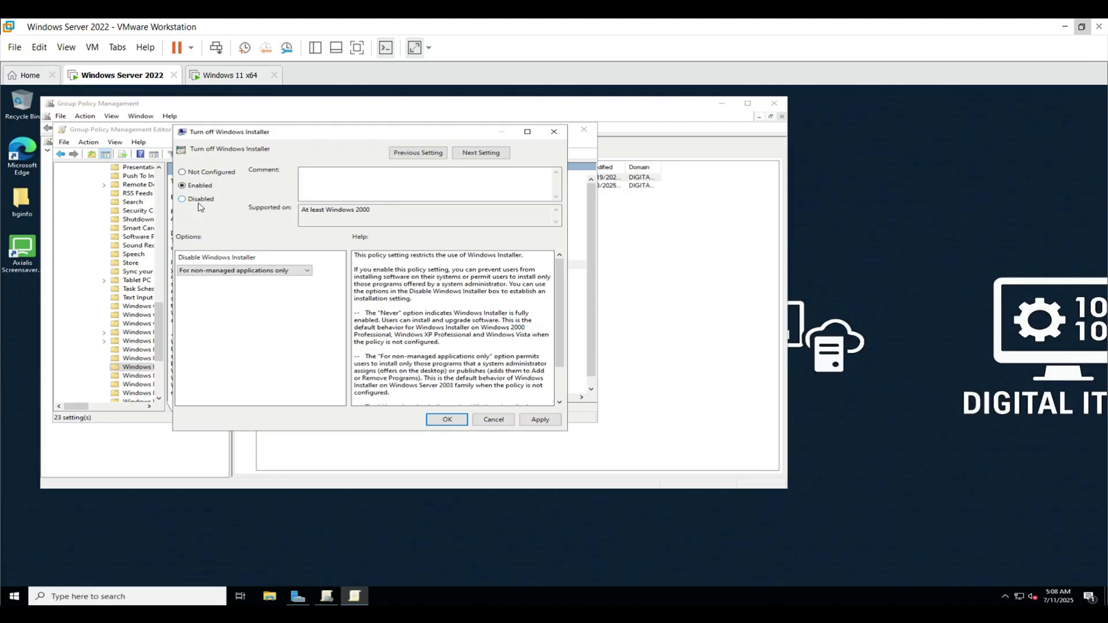
left_click(242, 270)
left_click(237, 282)
left_click(537, 421)
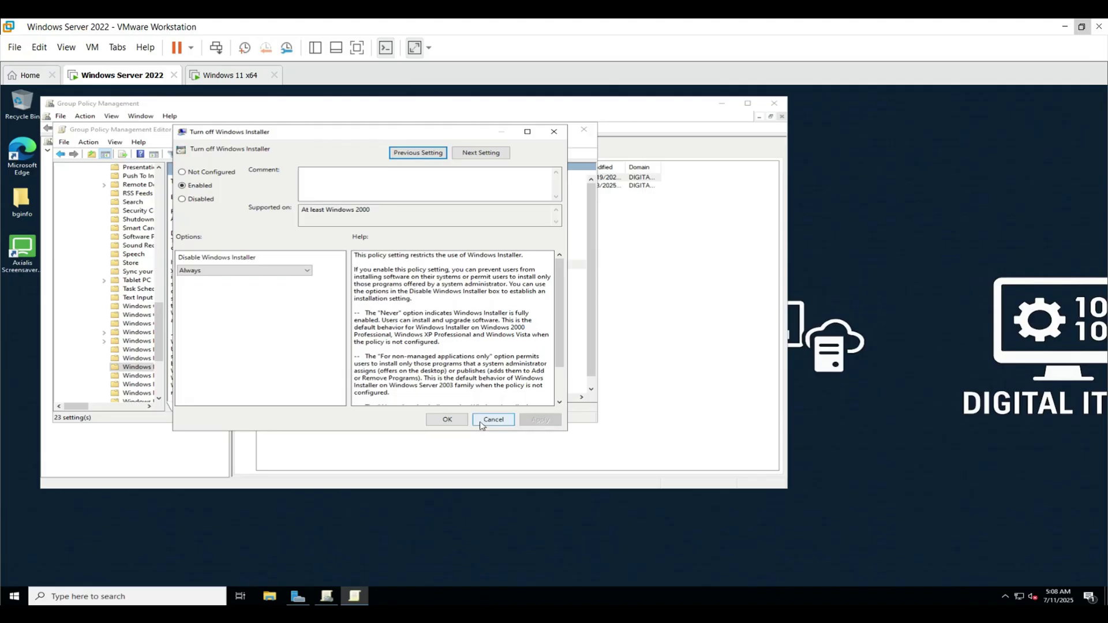
left_click(451, 420)
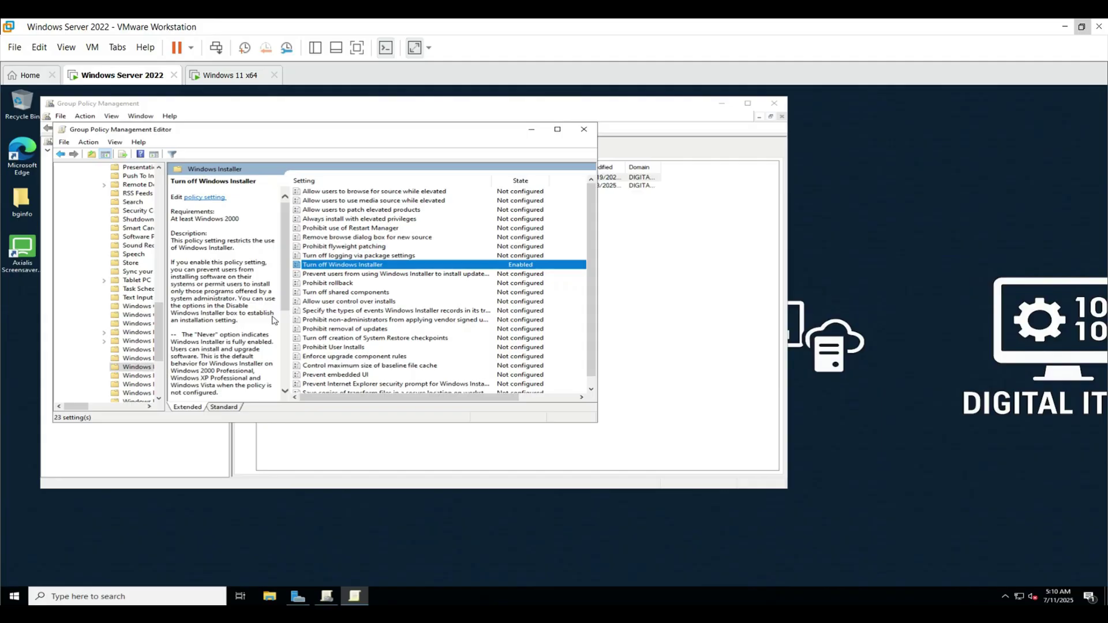
- Scroll the editor back up to the Computer Configuration Policies folder
scroll(137, 312, "up", 20)
scroll(138, 313, "up", 1)
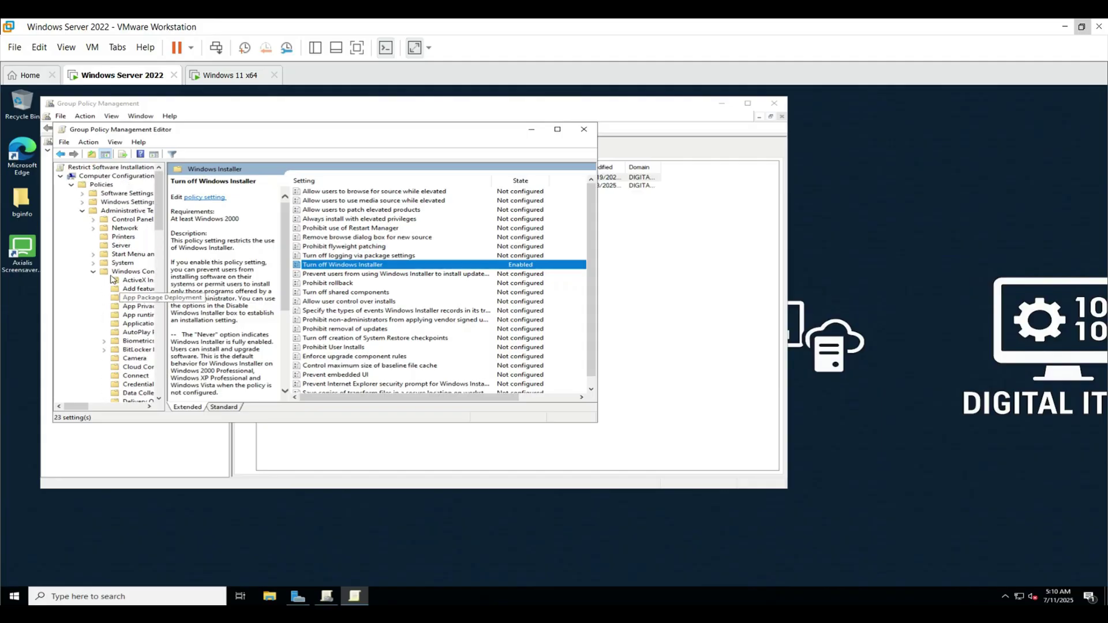
- Navigate to User Configuration > Policies > Administrative Templates > System and select Don't run specified Windows applications
left_click(72, 185)
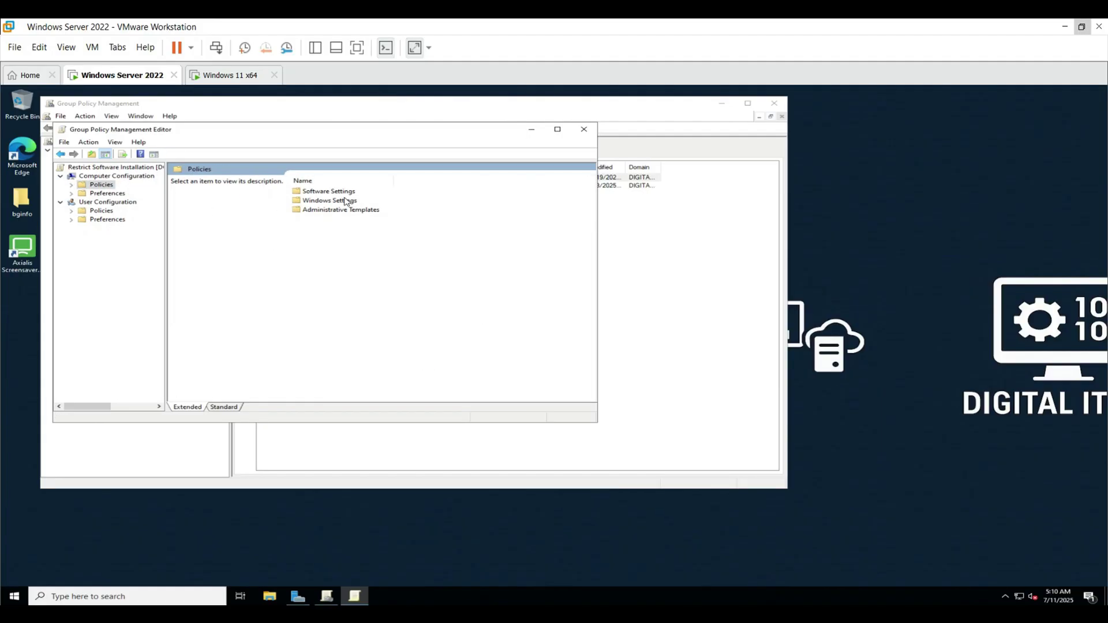
left_click(107, 202)
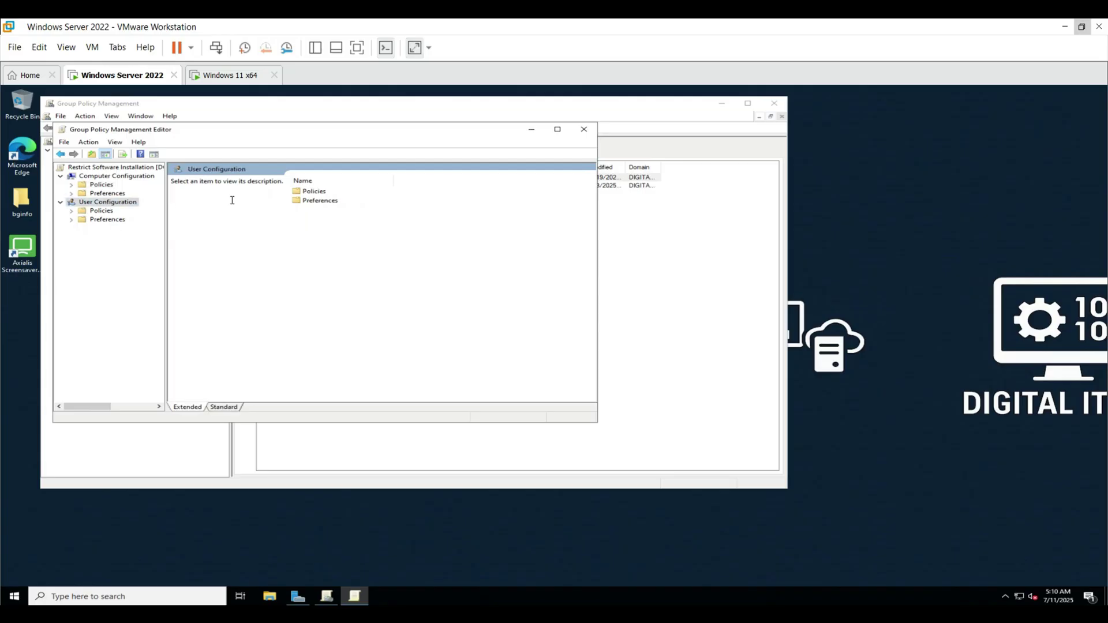
double_click(317, 192)
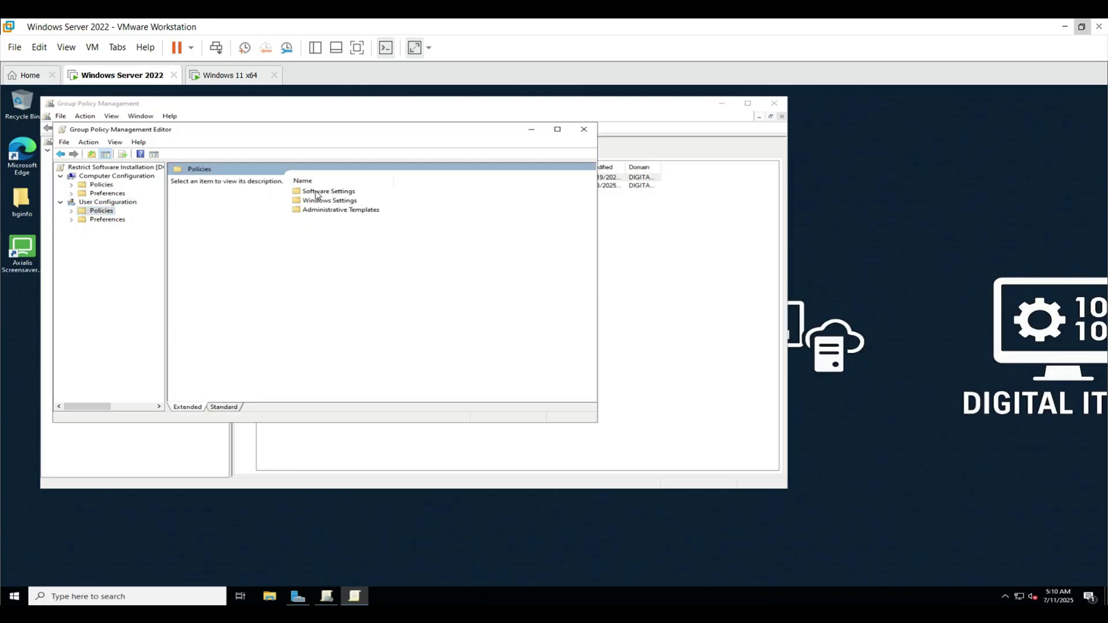
double_click(338, 210)
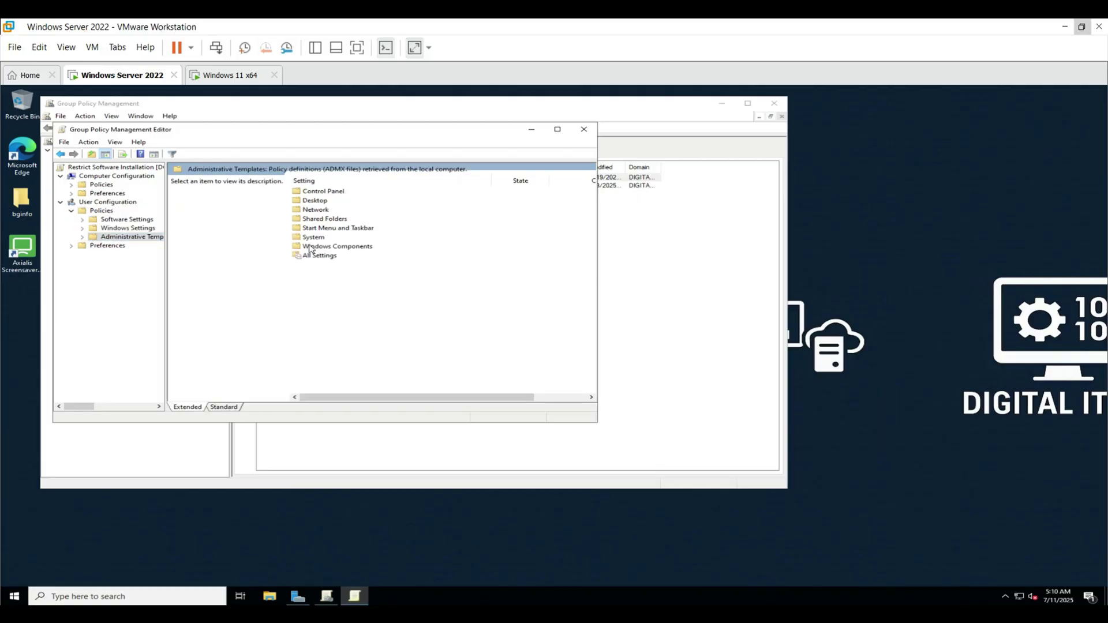
double_click(312, 238)
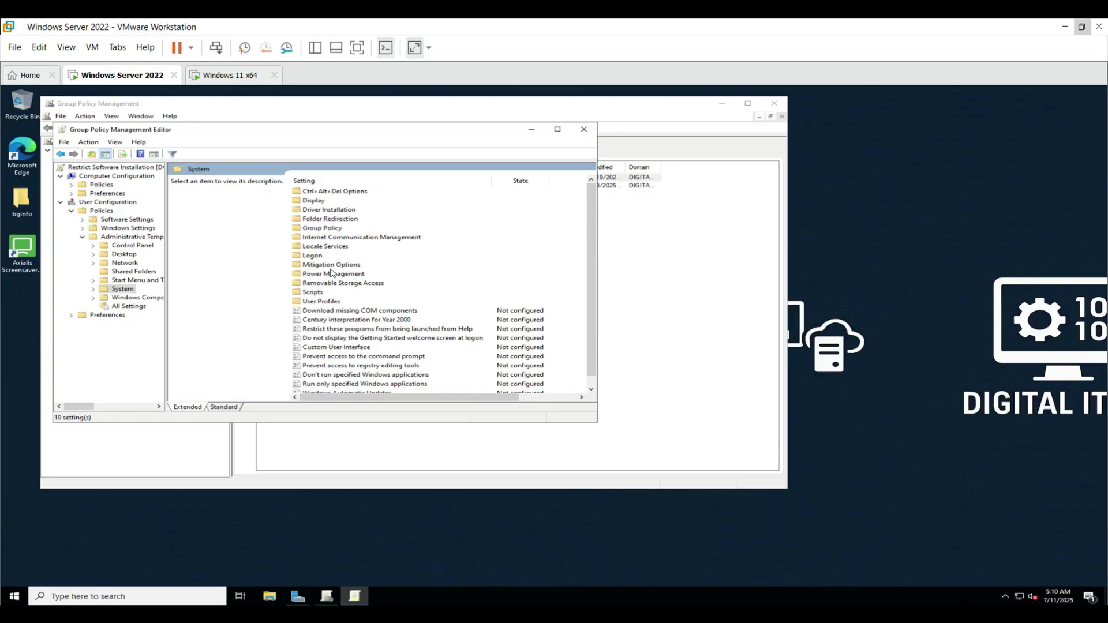
left_click(380, 375)
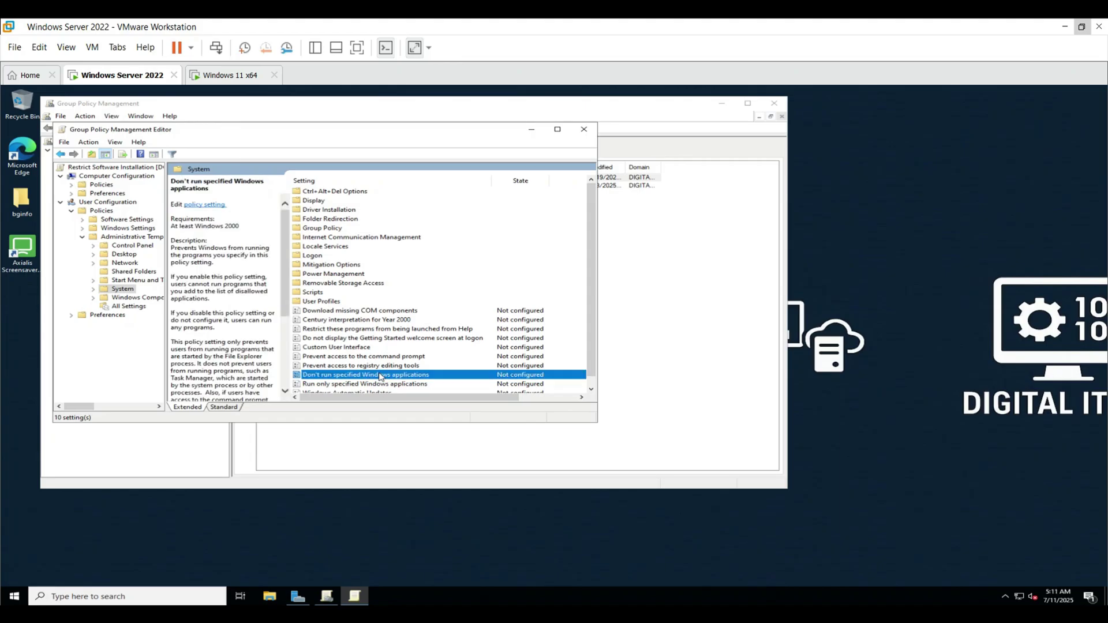
- Enable Don't run specified Windows applications, disallowing setup.exe, install.exe and uninstall.exe, and apply
double_click(380, 375)
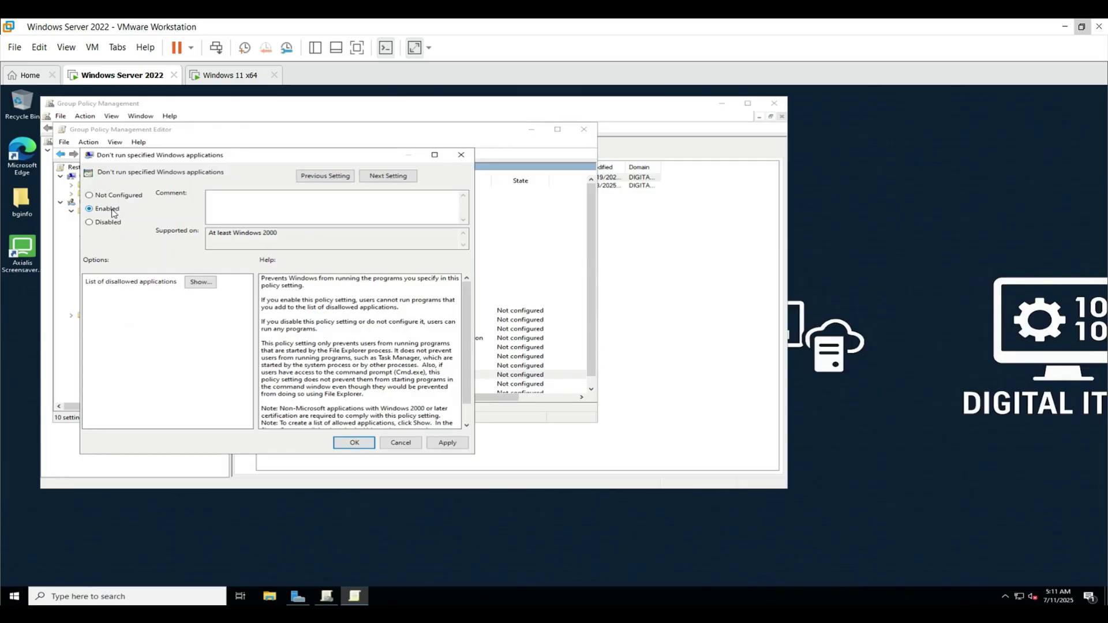
left_click(197, 283)
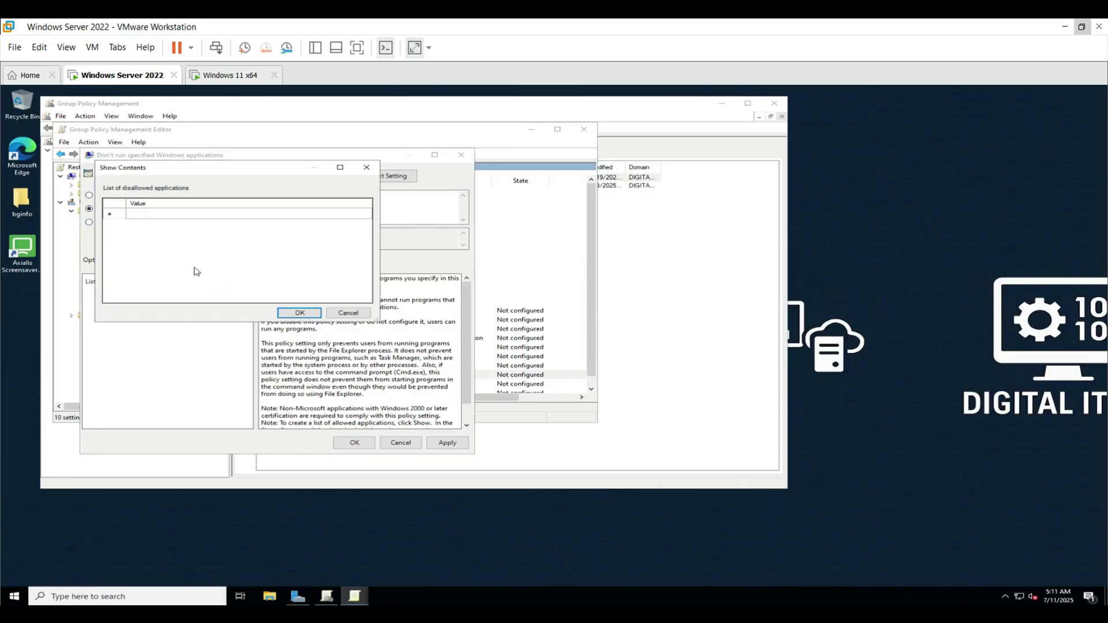
left_click(178, 214)
left_click(178, 214)
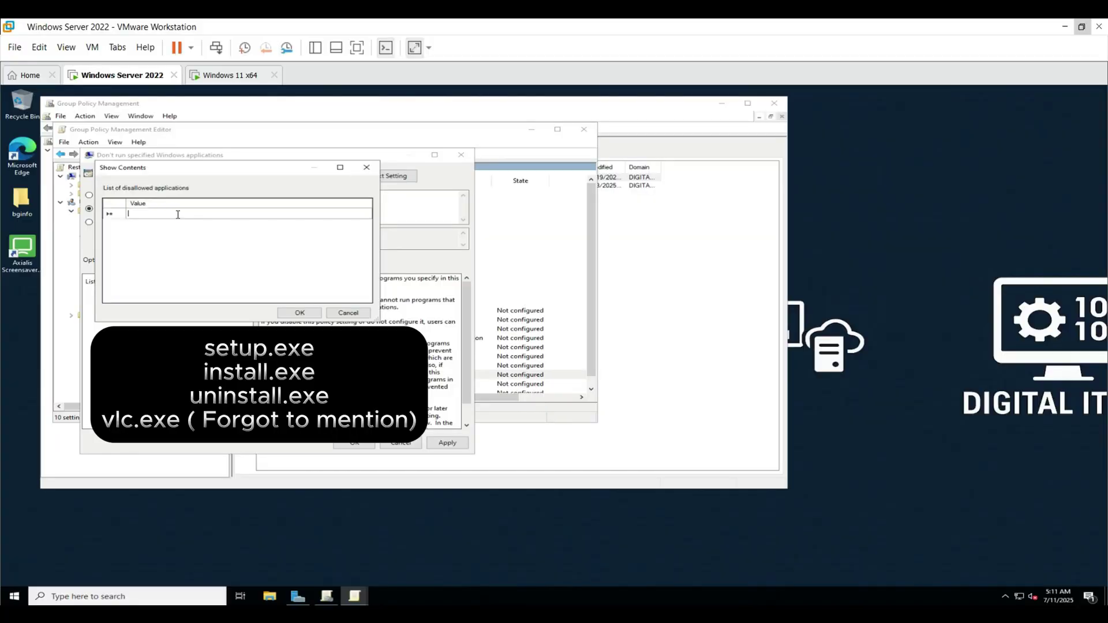
type("setup.exe")
key("Return")
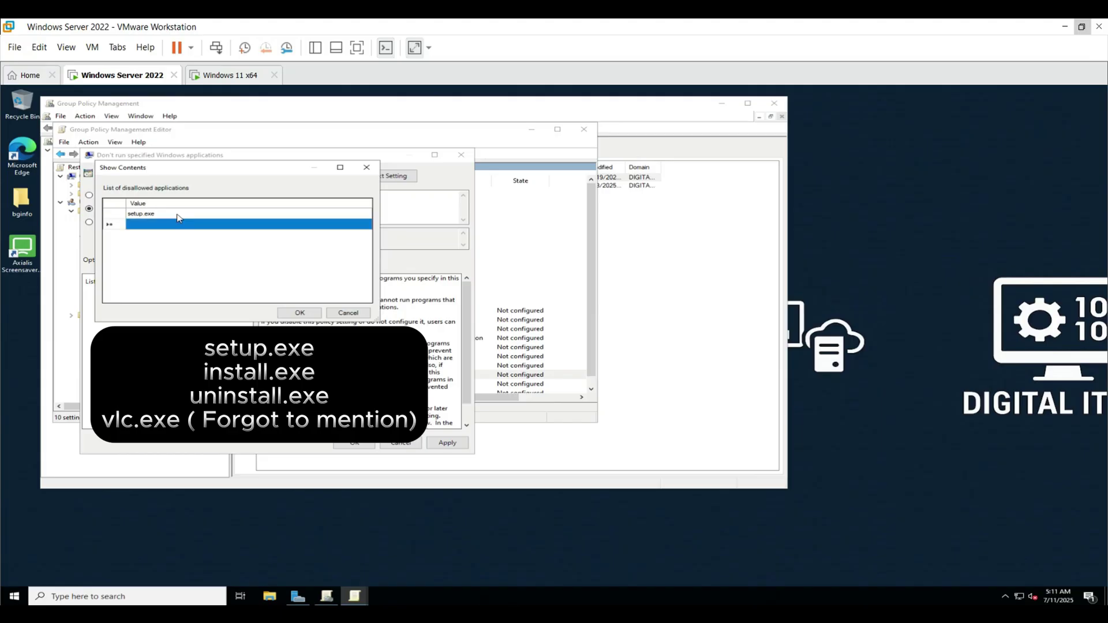
type("insta")
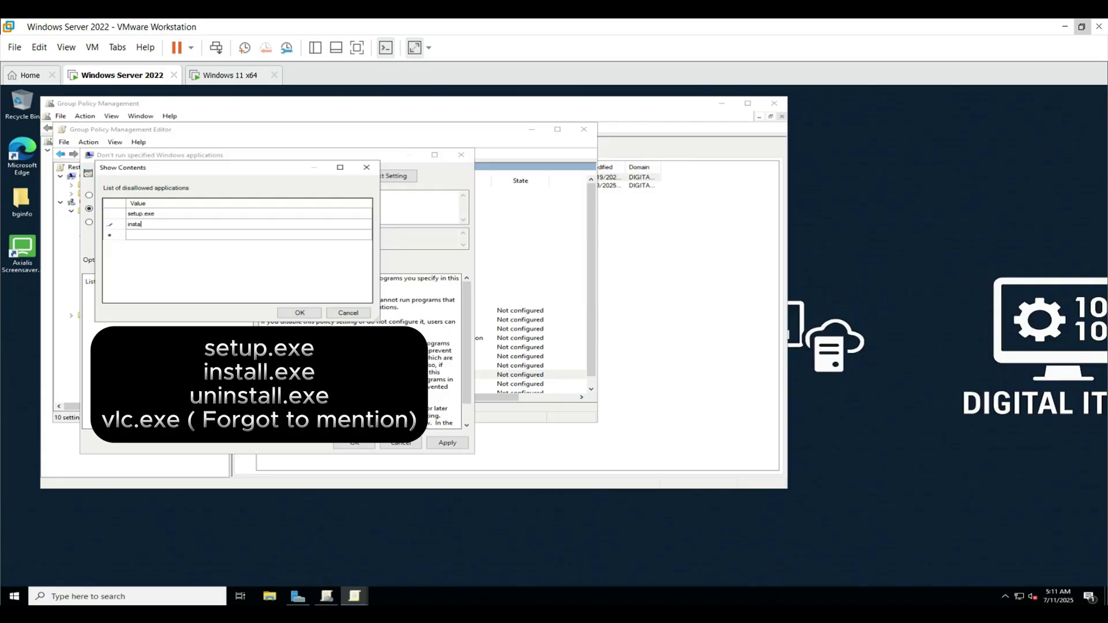
type("ll.exe")
key("Return")
type("uninsaall.e")
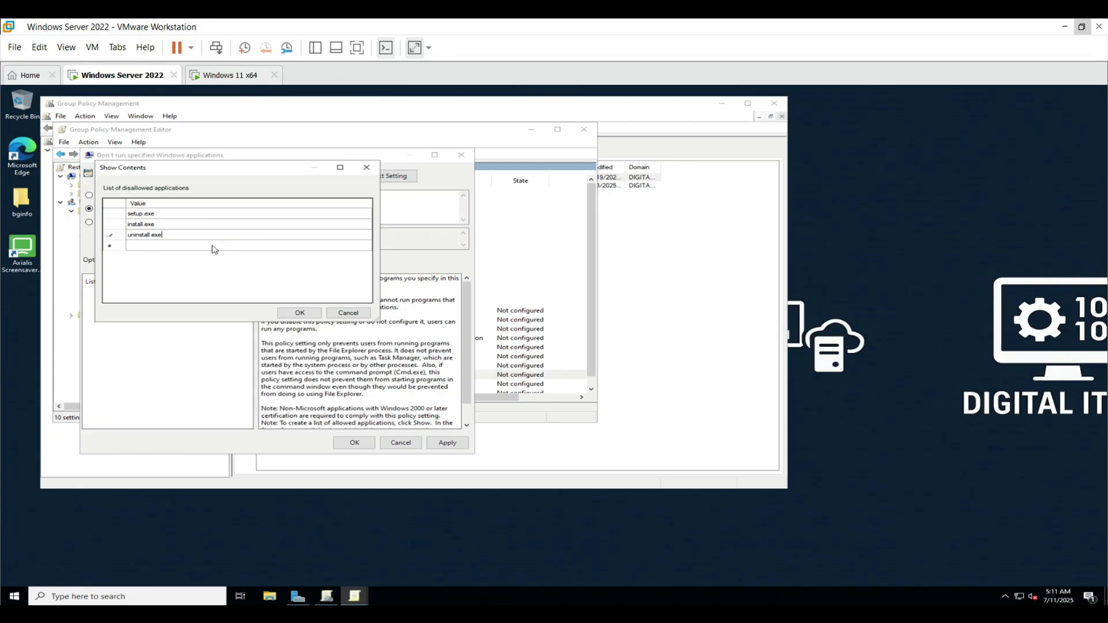
left_click(300, 312)
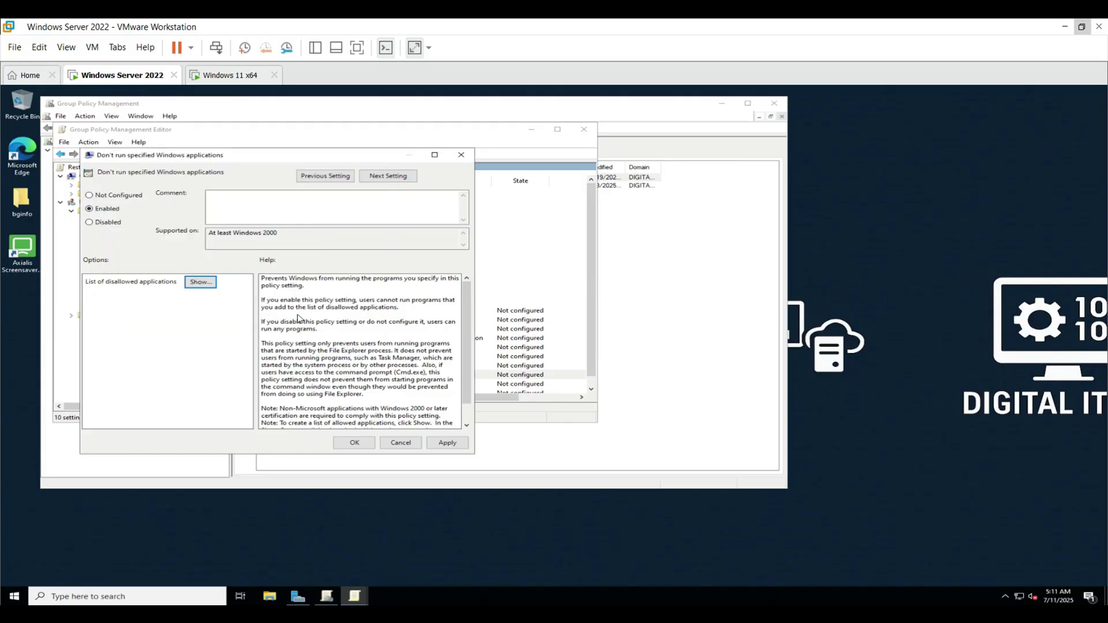
left_click(447, 443)
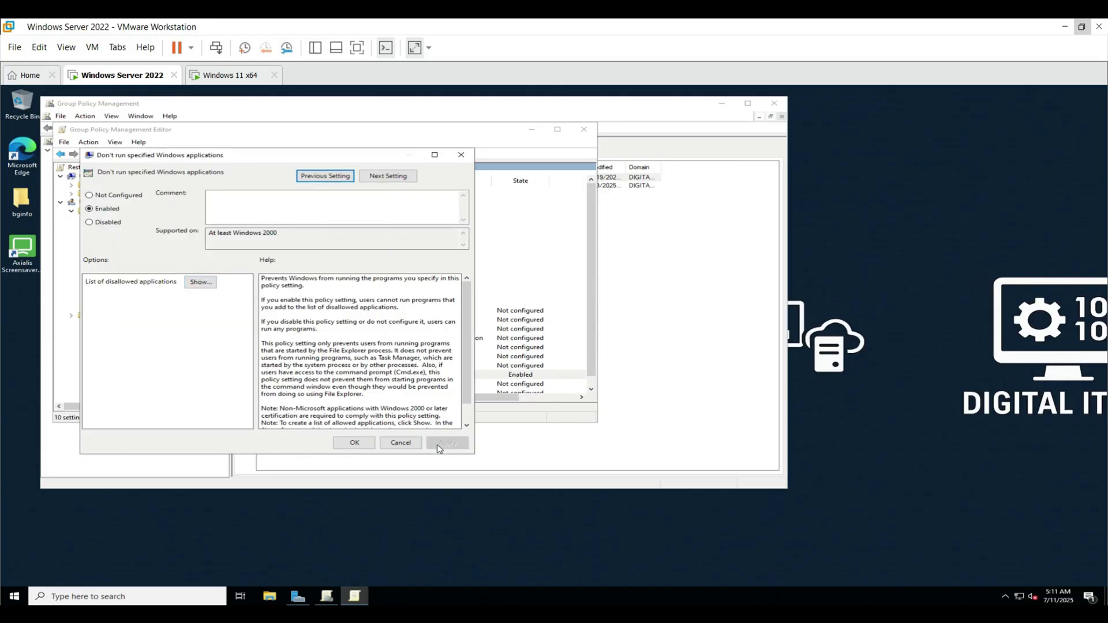
- Close the policy dialog and switch to the Windows 11 x64 virtual machine
left_click(362, 443)
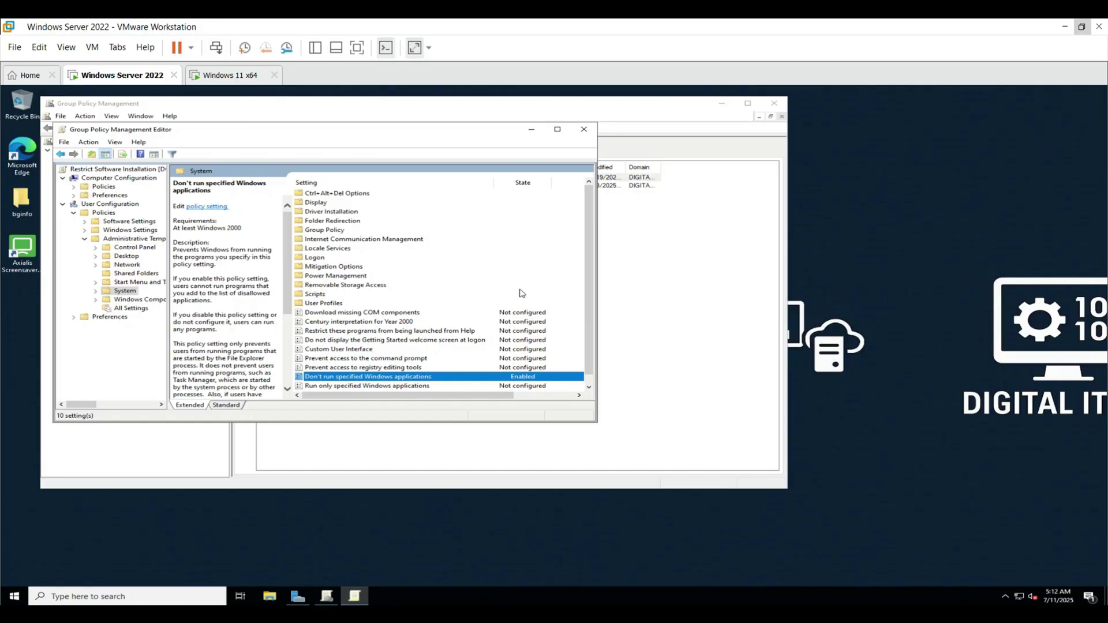
left_click(213, 80)
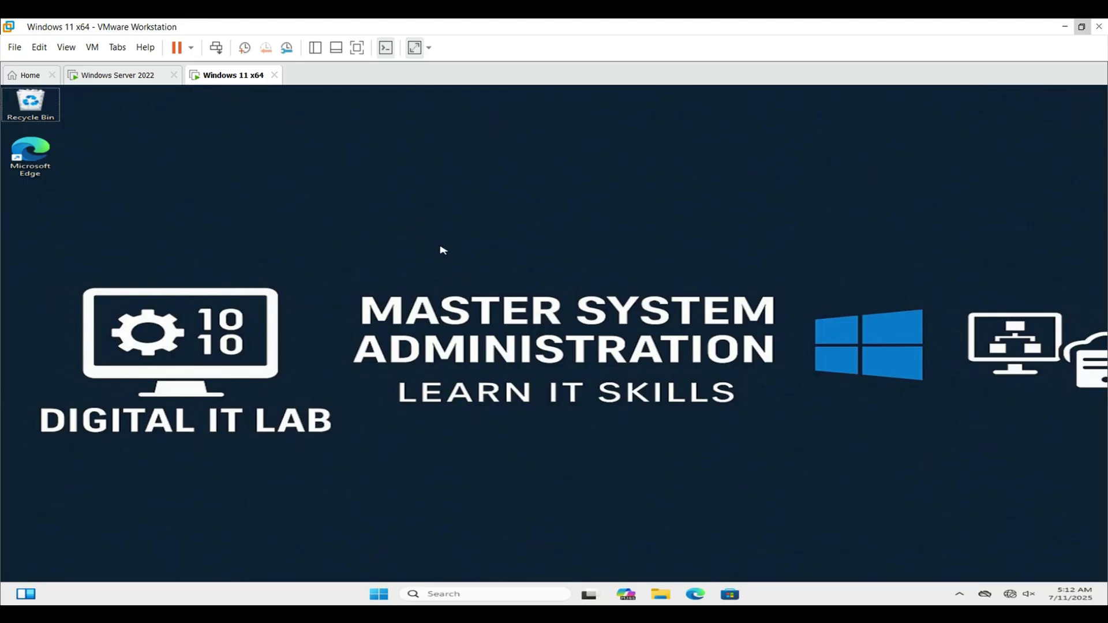
- Open Command Prompt as Administrator, entering the admin password, and run gpupdate /force
key("super")
type("command")
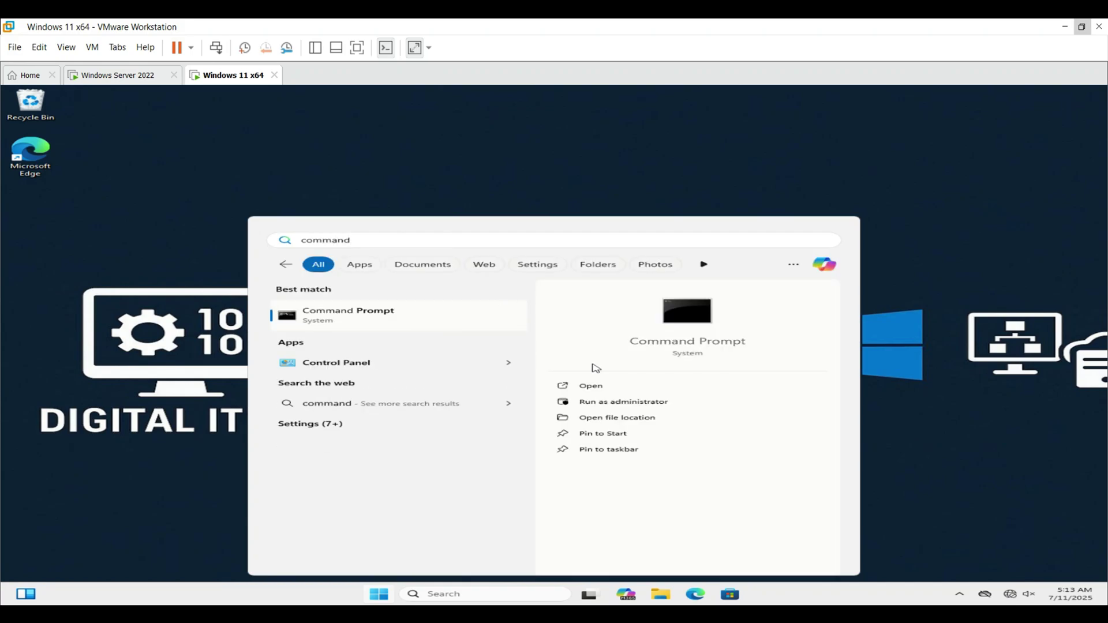
left_click(597, 401)
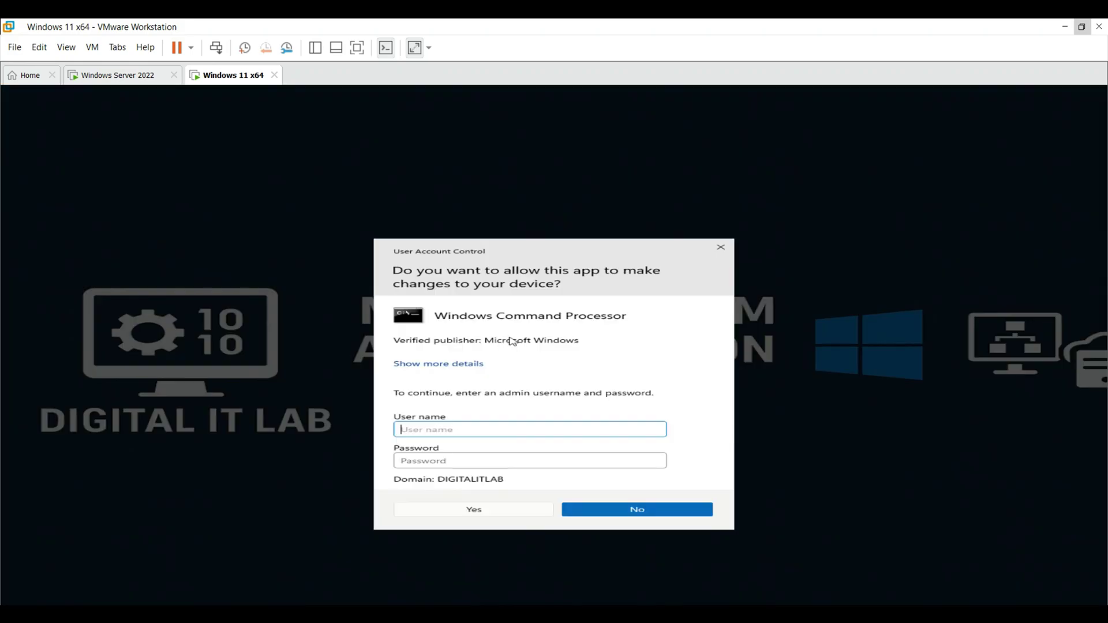
type("Administrator")
key("Tab")
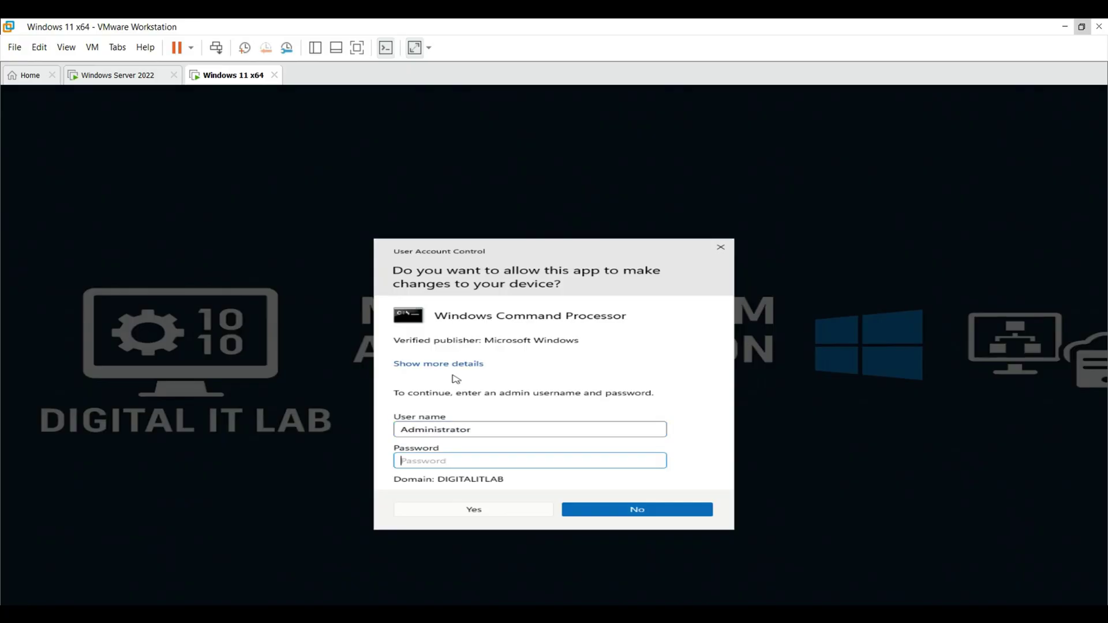
type("P@ssw0rd123")
key("Return")
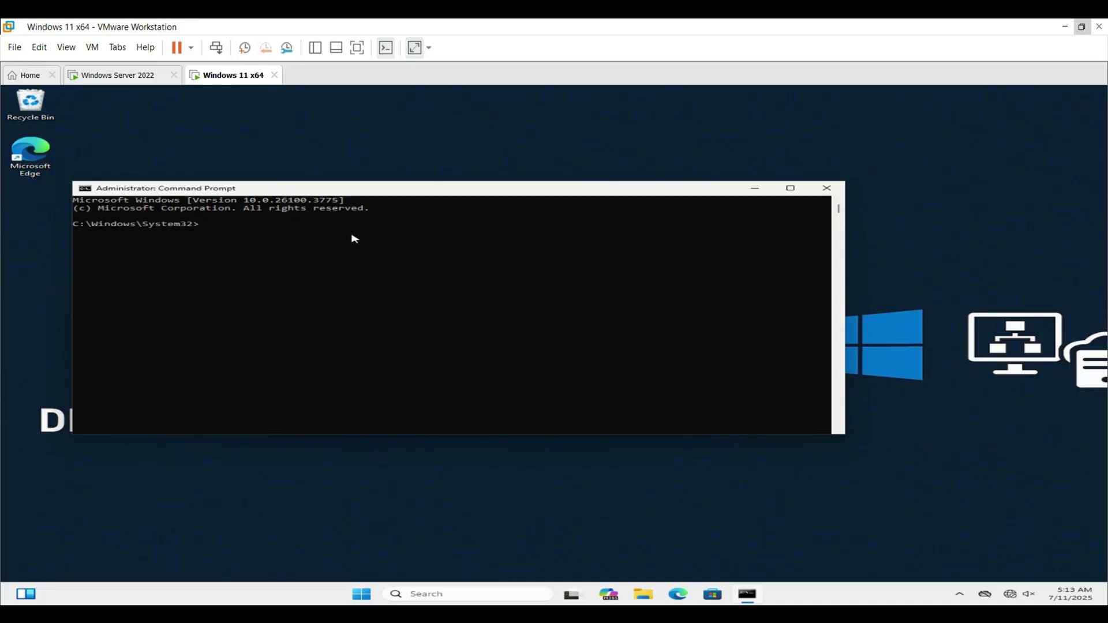
type("gpupdate /force")
key("Return")
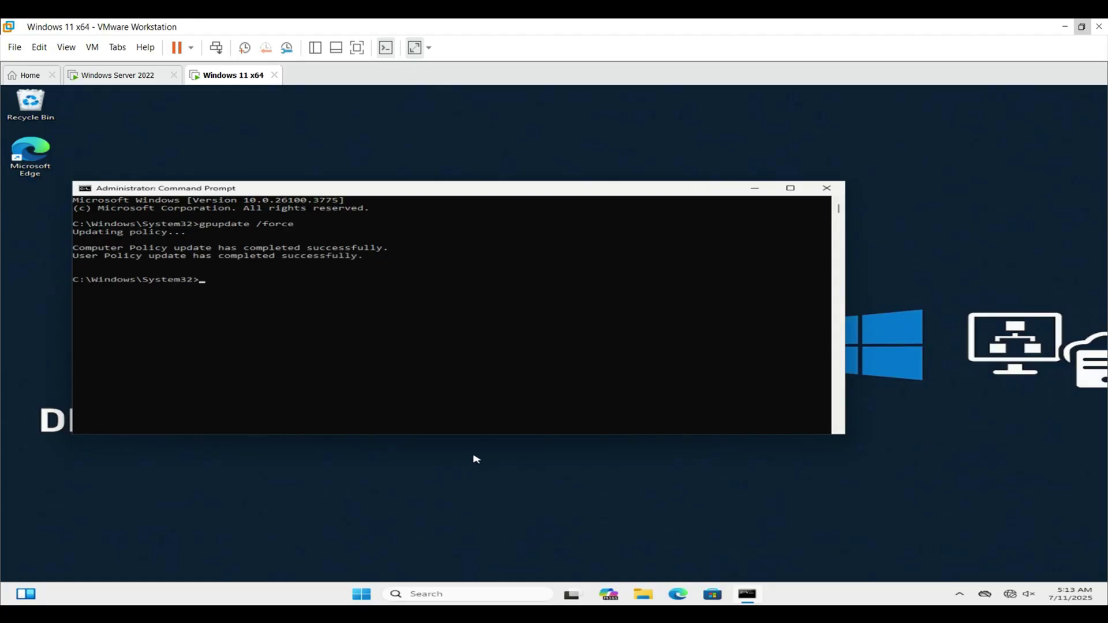
- Restart the Windows 11 client from the Start menu and sign back in
left_click(369, 592)
left_click(749, 559)
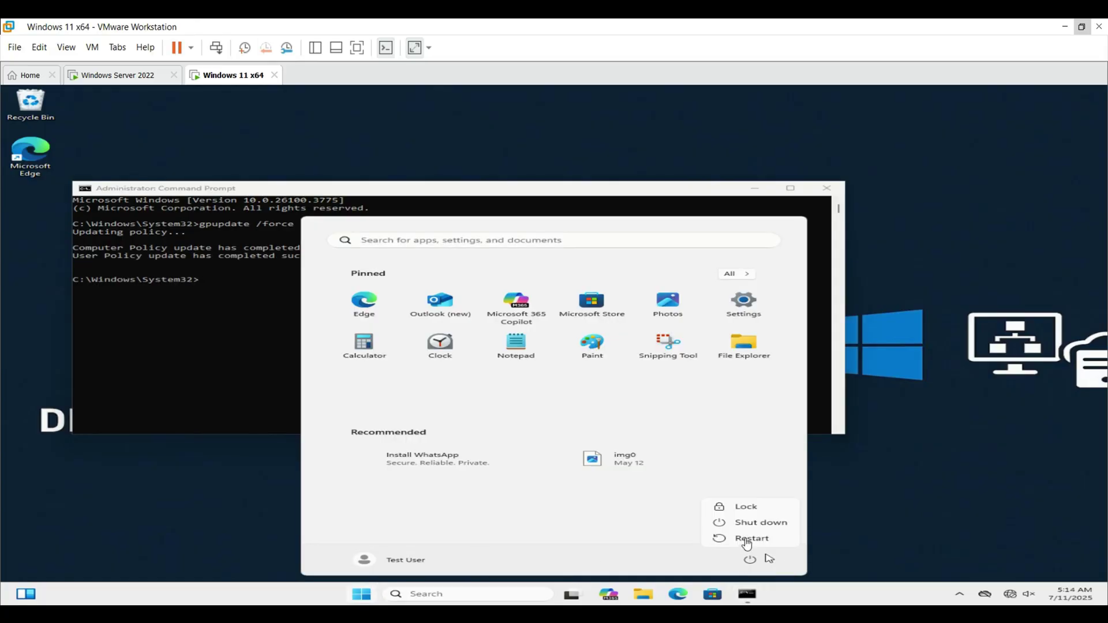
left_click(732, 536)
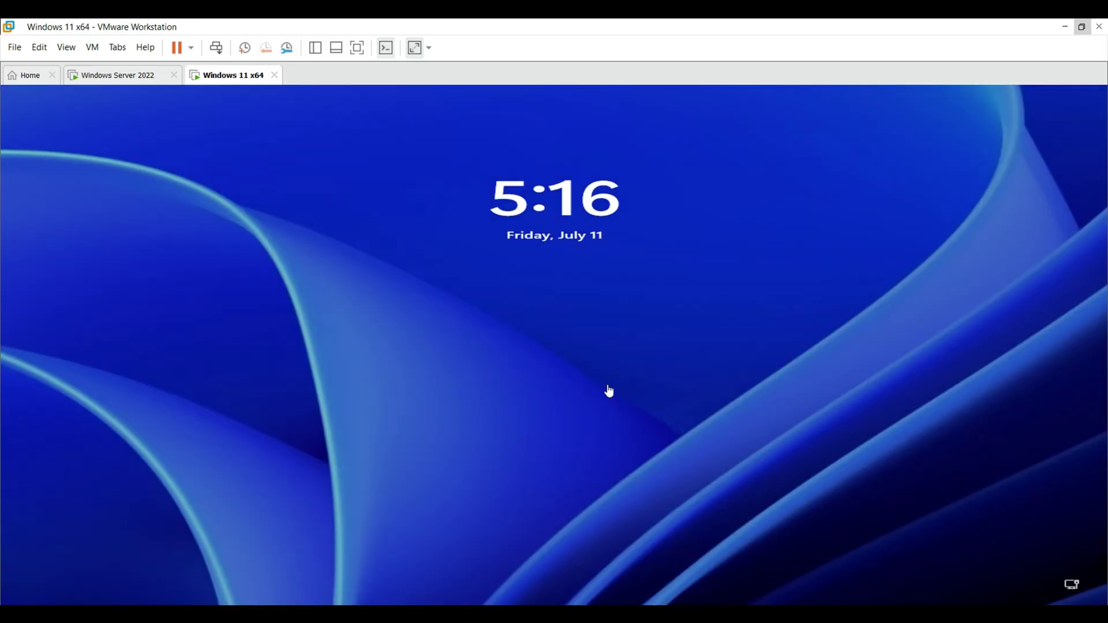
left_click(609, 391)
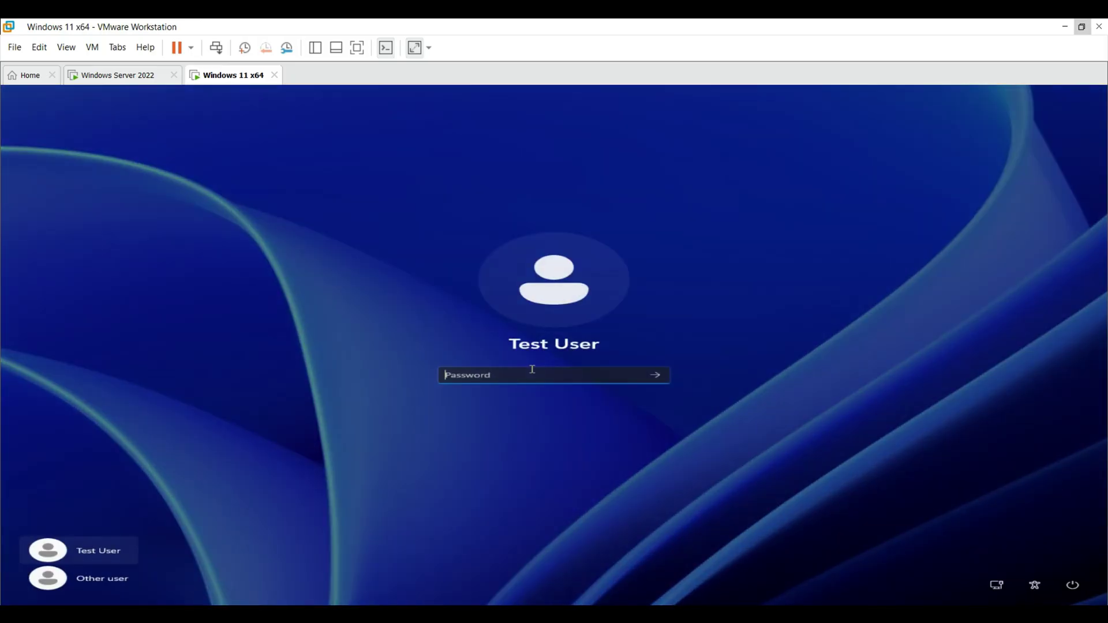
key("Return")
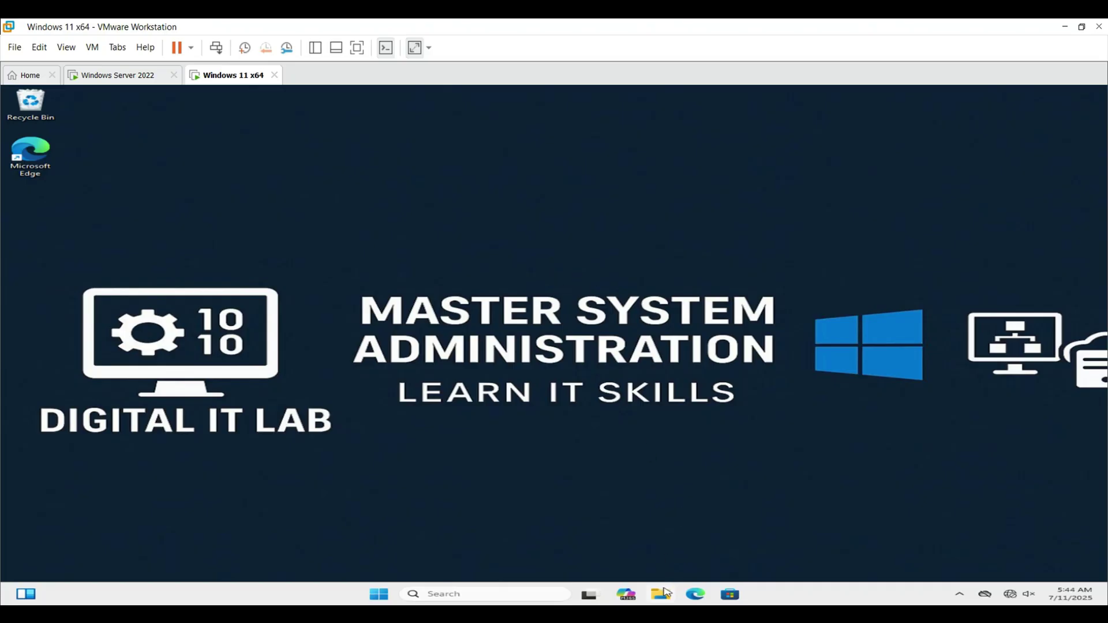
- Open File Explorer on the Windows 11 VM and show the Downloads folder containing vlc.exe
key("super+e")
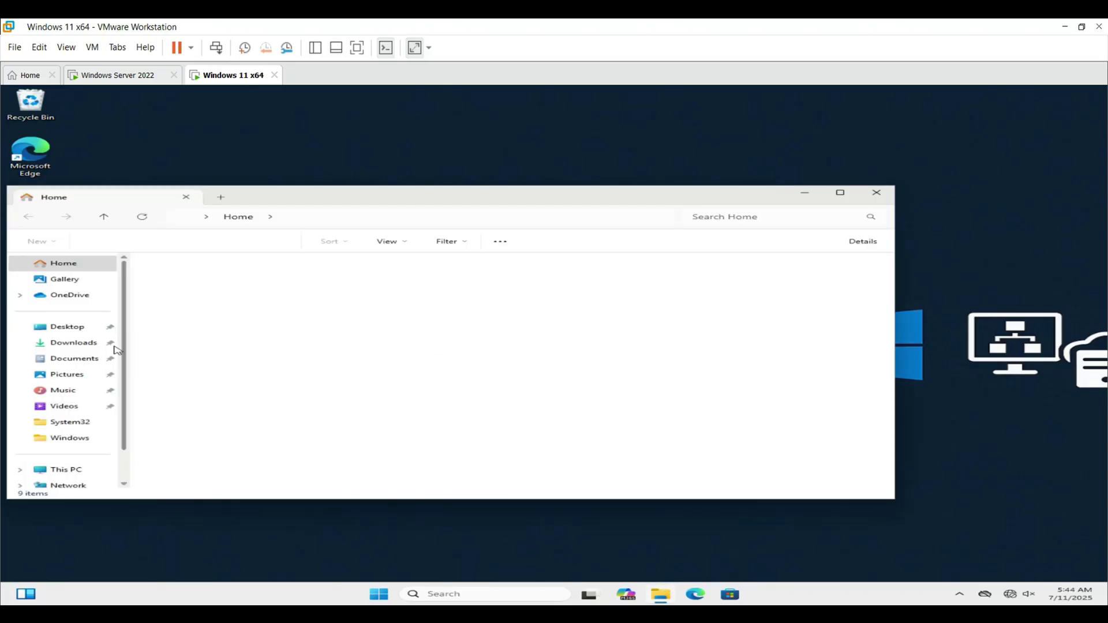
left_click(75, 343)
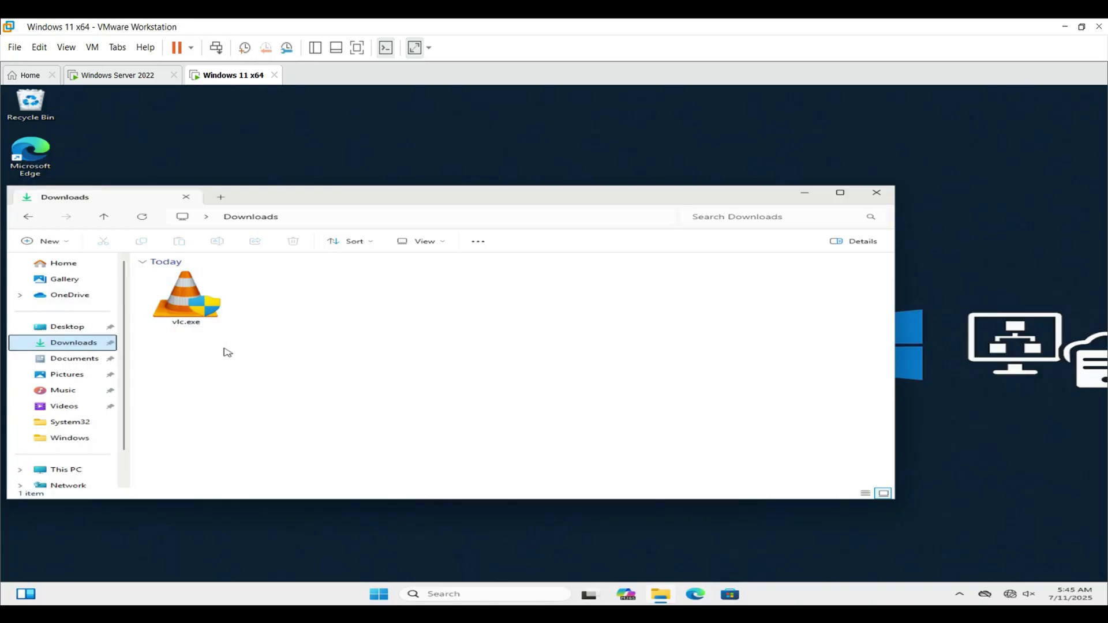
double_click(207, 316)
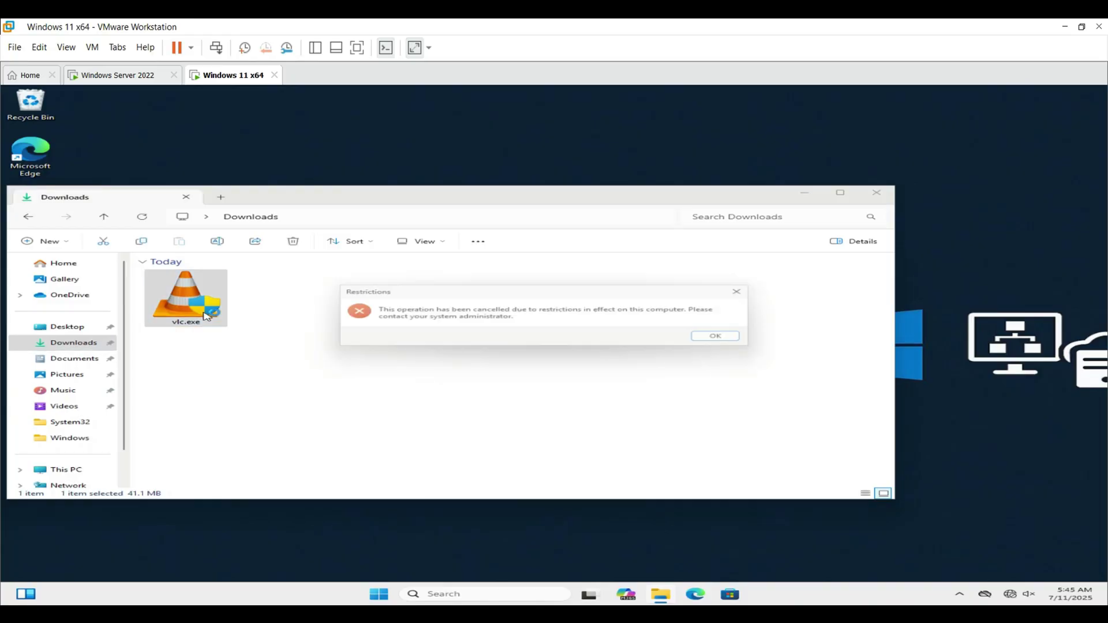